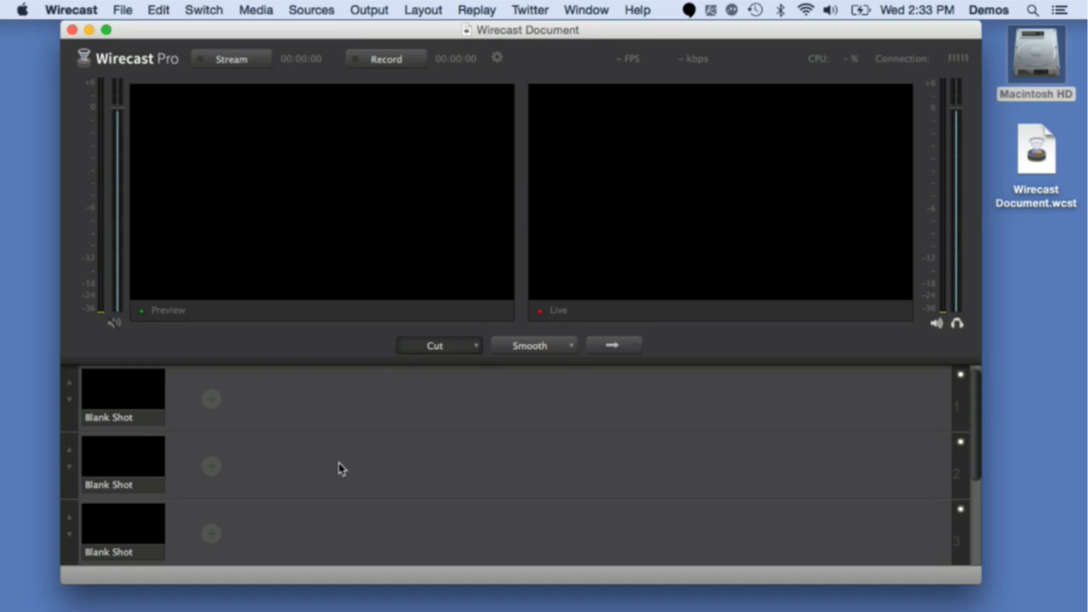
- Add a FaceTime HD Camera (Built-in) video shot to the third layer and show it in Preview
{"action": "mouse_move", "coordinate": [205, 452]}
{"action": "mouse_move", "coordinate": [205, 523]}
{"action": "left_click", "coordinate": [203, 524]}
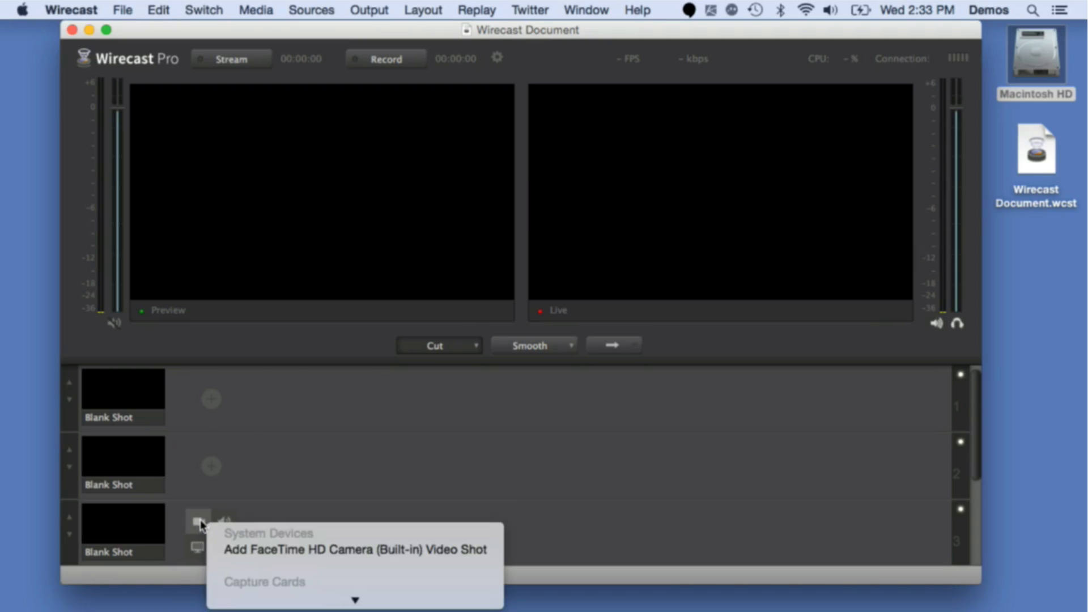
{"action": "scroll", "coordinate": [351, 538], "scroll_direction": "down", "scroll_amount": 4}
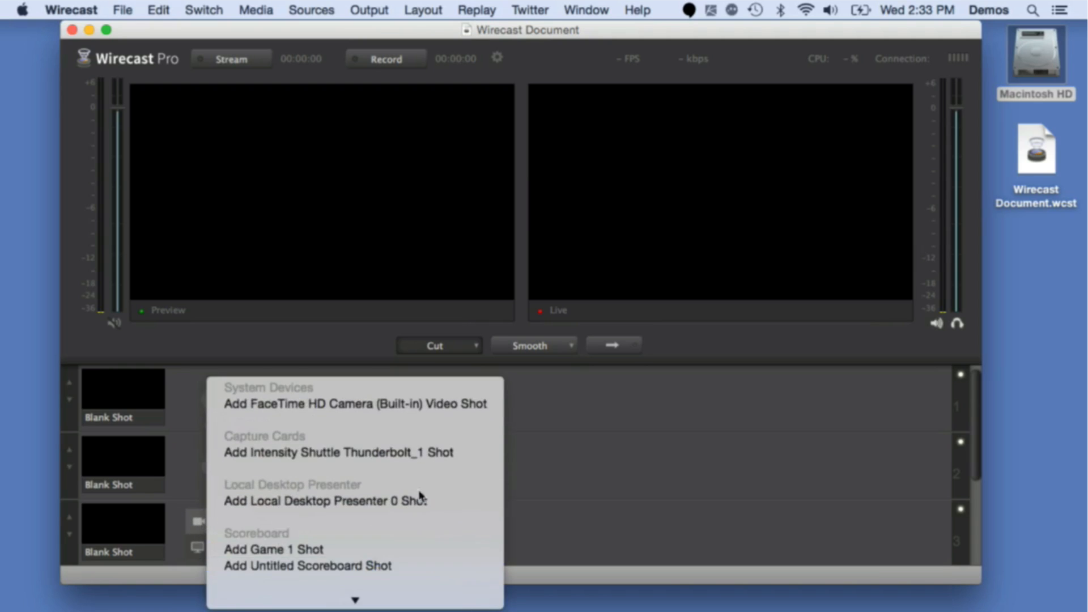
{"action": "left_click", "coordinate": [418, 416]}
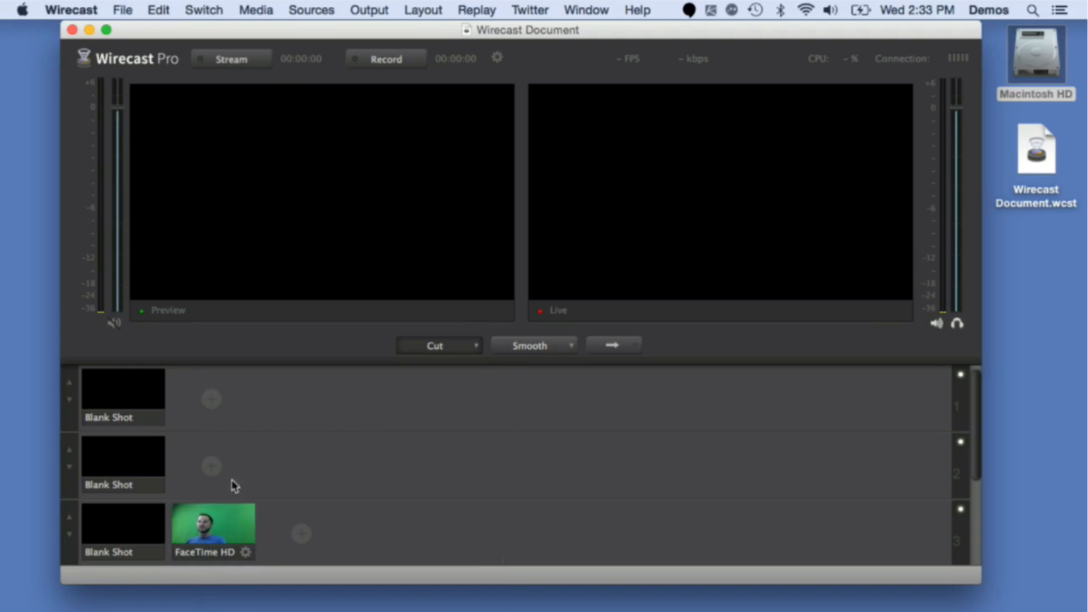
{"action": "left_click", "coordinate": [231, 525]}
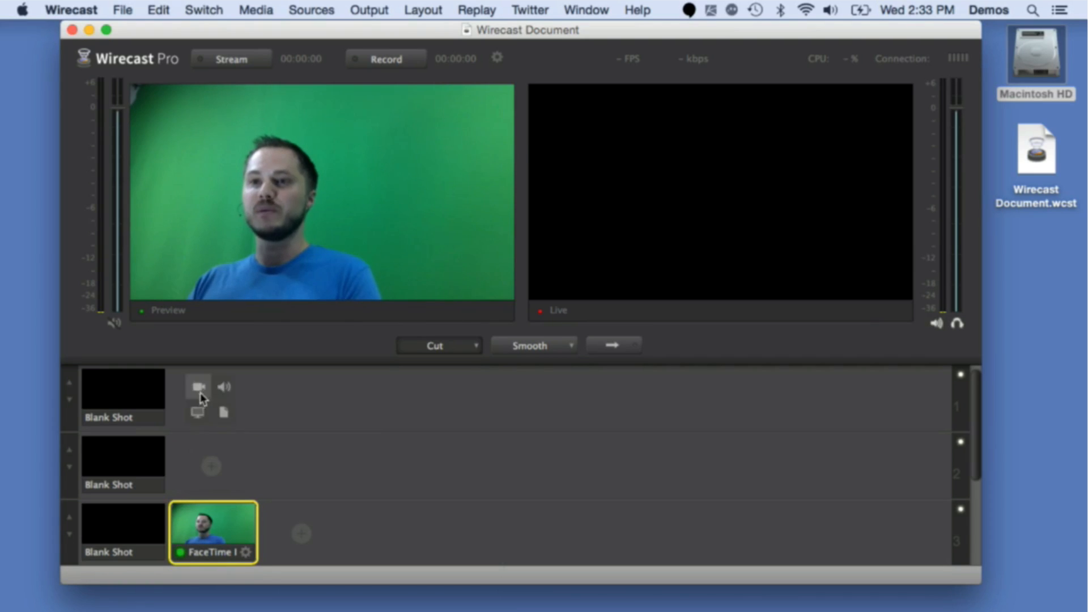
- Open the FaceTime HD Camera shot for editing and position its editor beside the preview
{"action": "double_click", "coordinate": [221, 530]}
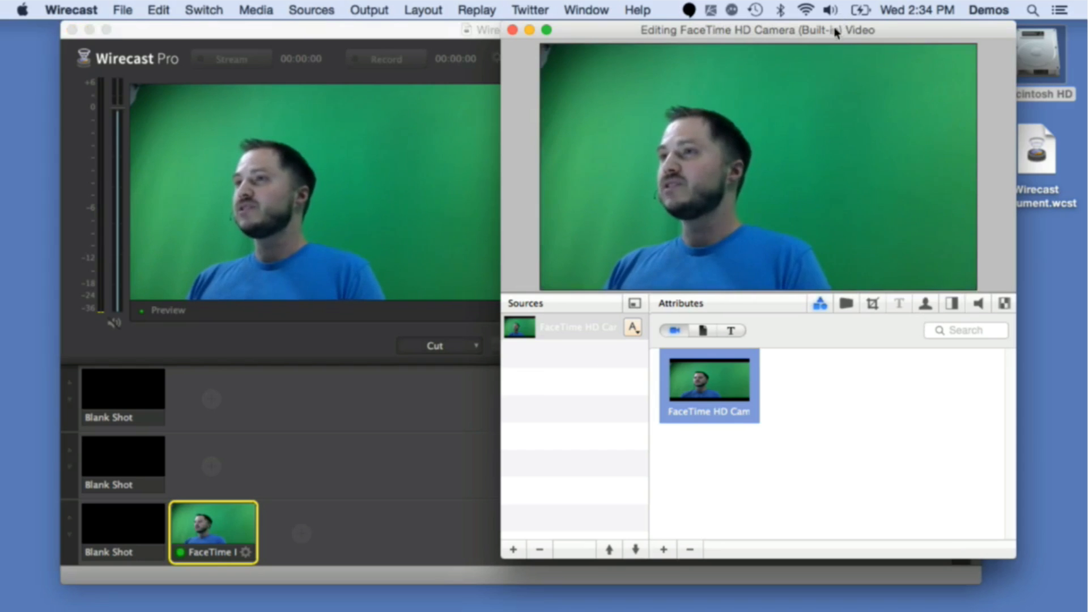
{"action": "left_click_drag", "start_coordinate": [836, 24], "coordinate": [797, 23]}
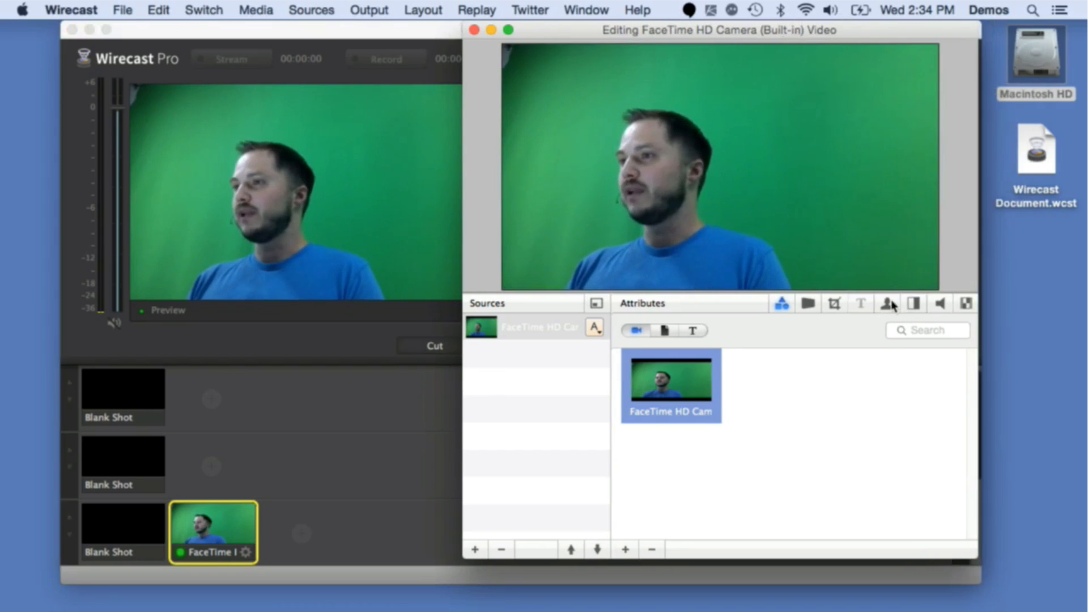
{"action": "left_click_drag", "start_coordinate": [737, 29], "coordinate": [714, 29]}
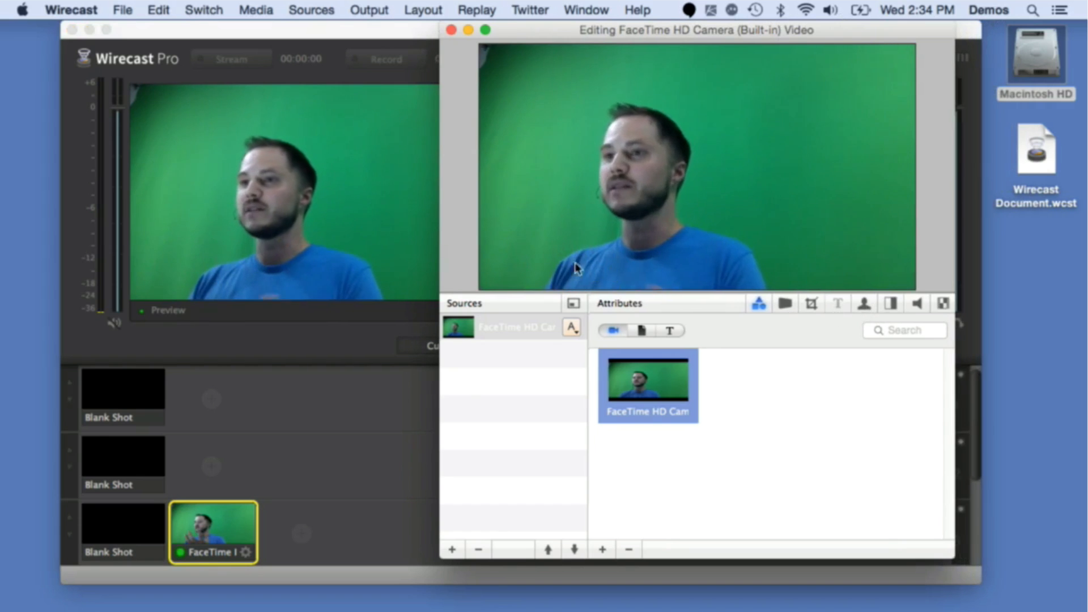
- Try shifting and scaling the camera video on the shot canvas, and restore it to fill the frame
{"action": "left_click_drag", "start_coordinate": [670, 200], "coordinate": [759, 235]}
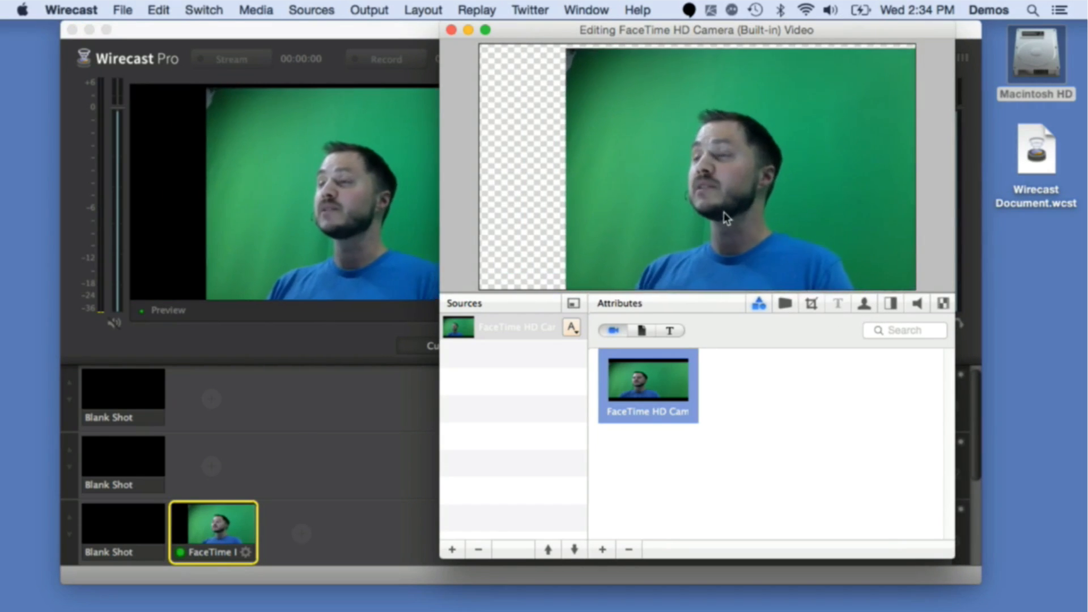
{"action": "key", "text": "super+z"}
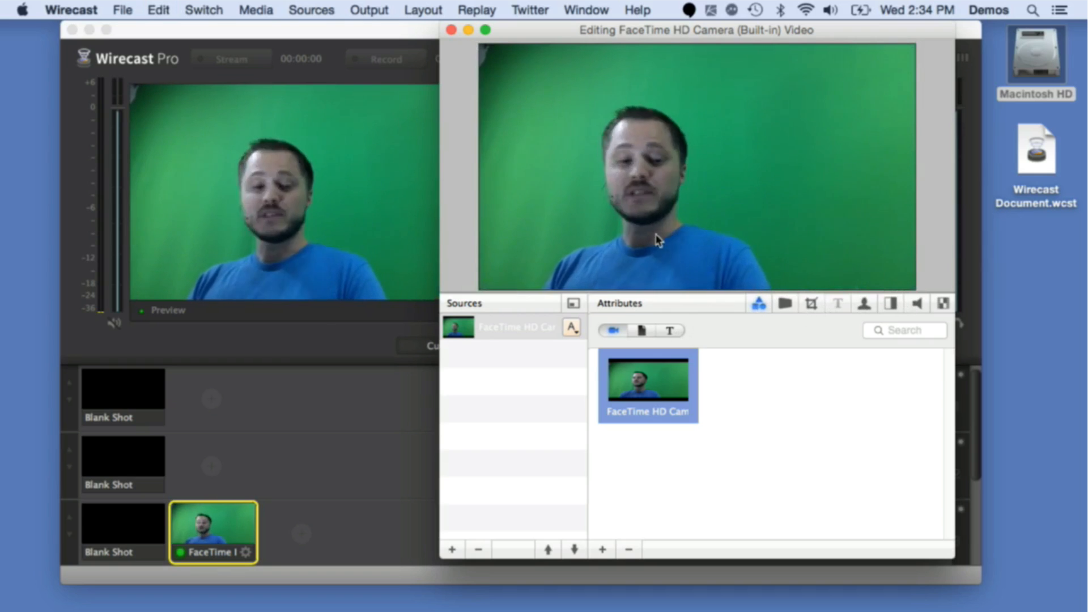
{"action": "scroll", "coordinate": [683, 215], "scroll_direction": "down", "scroll_amount": 10}
{"action": "scroll", "coordinate": [682, 214], "scroll_direction": "up", "scroll_amount": 10}
{"action": "scroll", "coordinate": [675, 226], "scroll_direction": "down", "scroll_amount": 5}
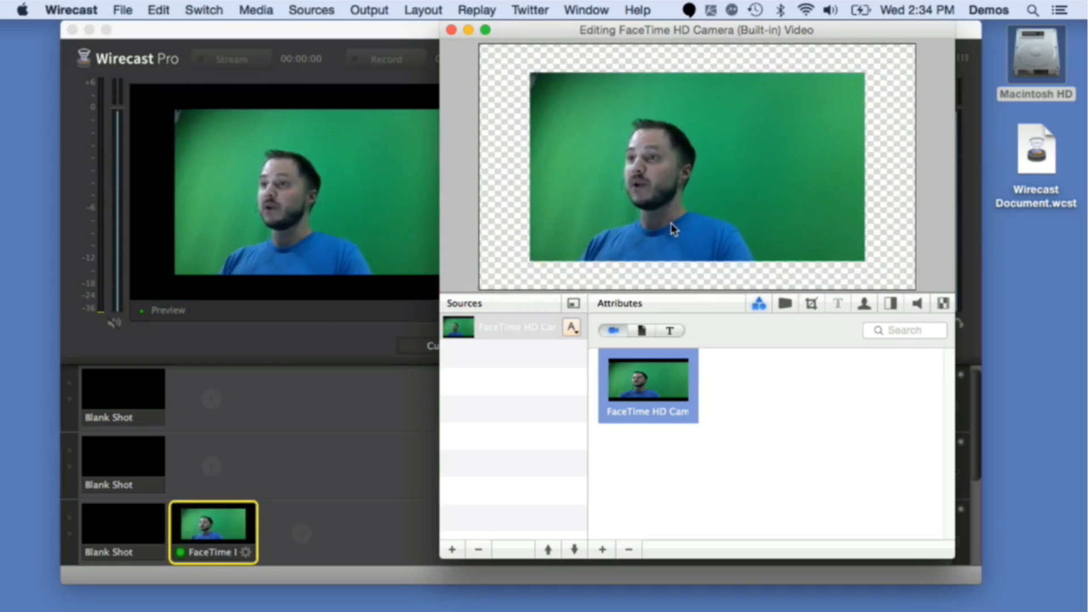
{"action": "scroll", "coordinate": [674, 228], "scroll_direction": "up", "scroll_amount": 5}
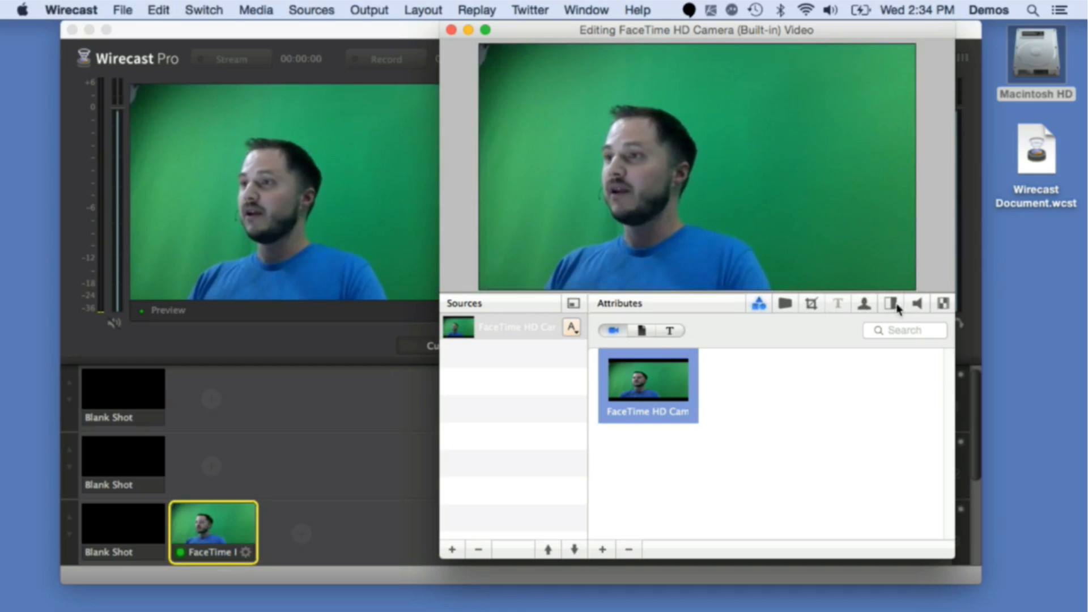
- Enable Chroma Key for the camera source, with the key threshold at 14 and the black clip at 43
{"action": "left_click", "coordinate": [864, 304]}
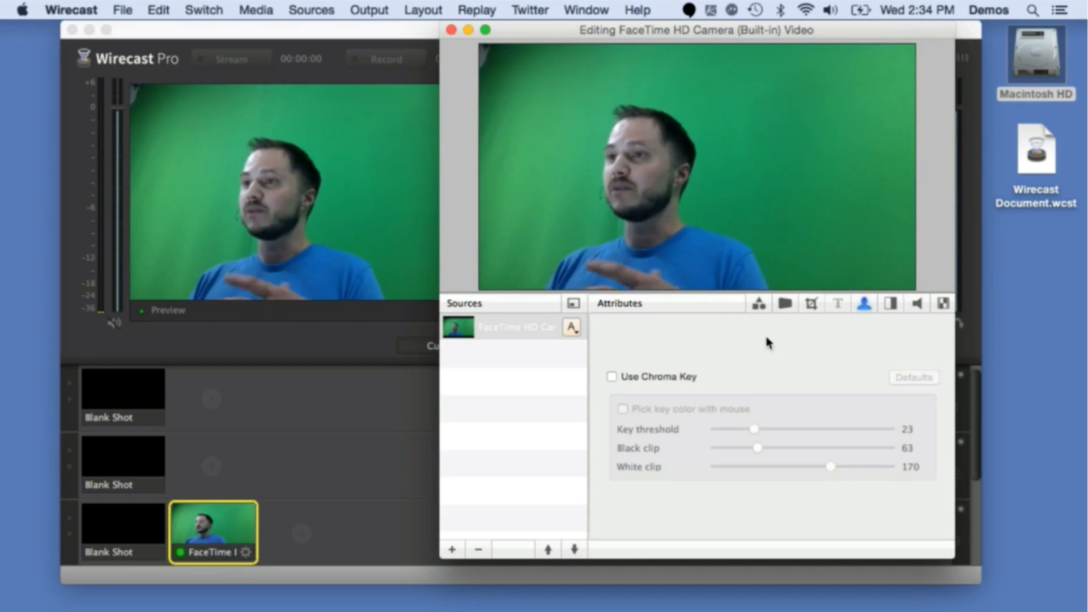
{"action": "left_click", "coordinate": [612, 377]}
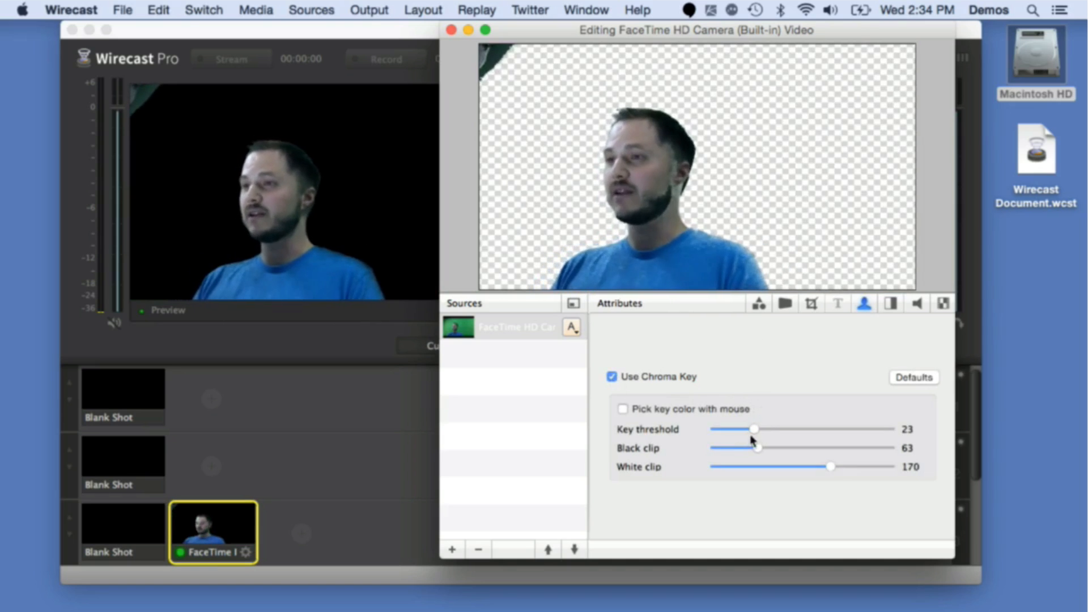
{"action": "mouse_move", "coordinate": [754, 430]}
{"action": "left_mouse_down"}
{"action": "mouse_move", "coordinate": [739, 431]}
{"action": "mouse_move", "coordinate": [744, 448]}
{"action": "left_mouse_up"}
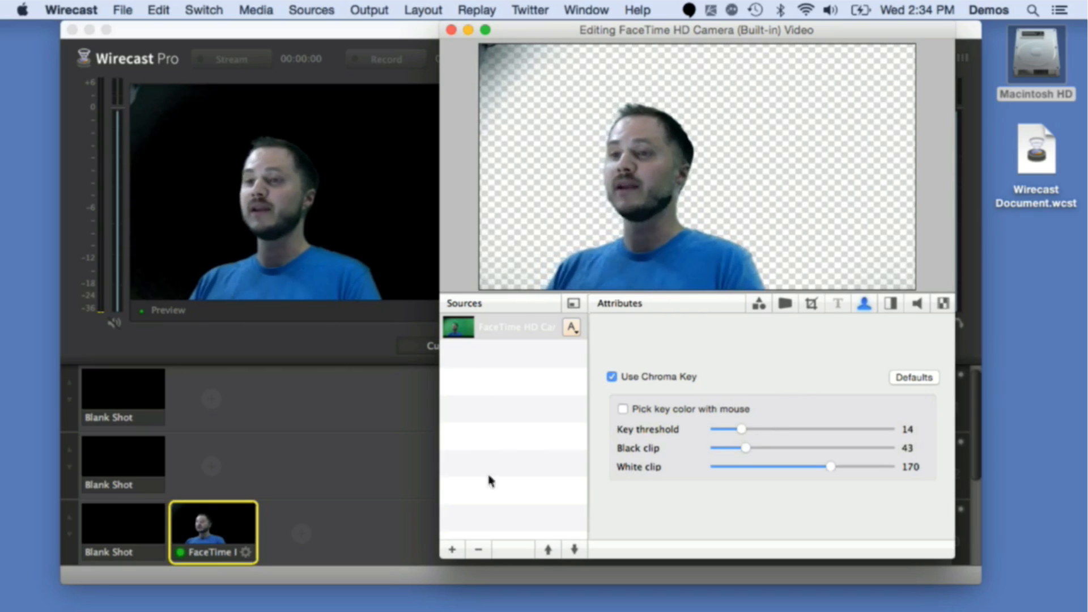
- Add Website.png as a source layer beneath the camera, enlarged and aligned with the canvas's left edge
{"action": "left_click", "coordinate": [451, 550]}
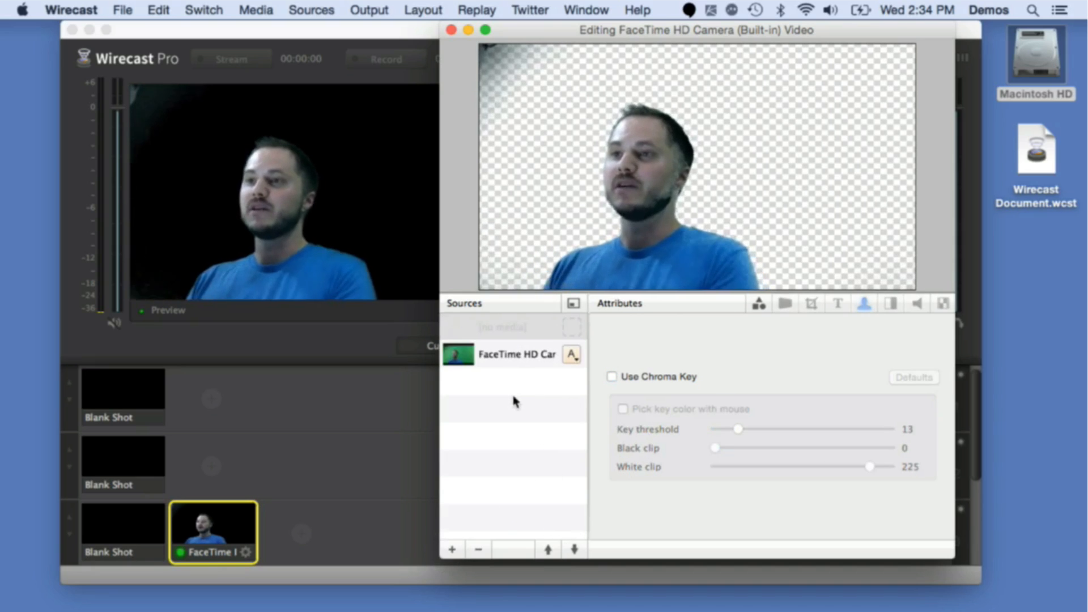
{"action": "left_click", "coordinate": [575, 549]}
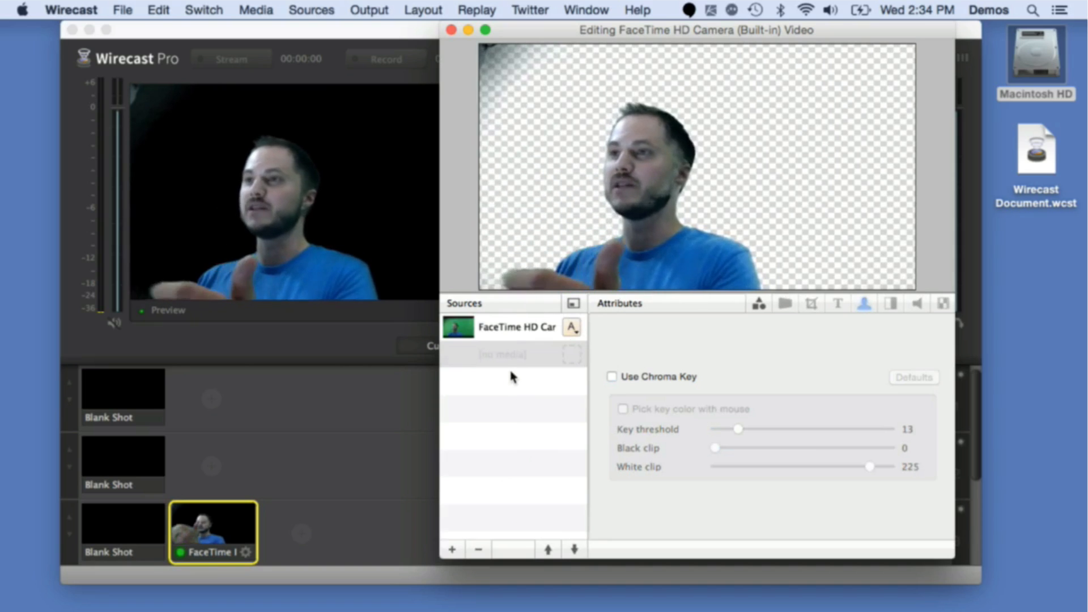
{"action": "left_click", "coordinate": [499, 354]}
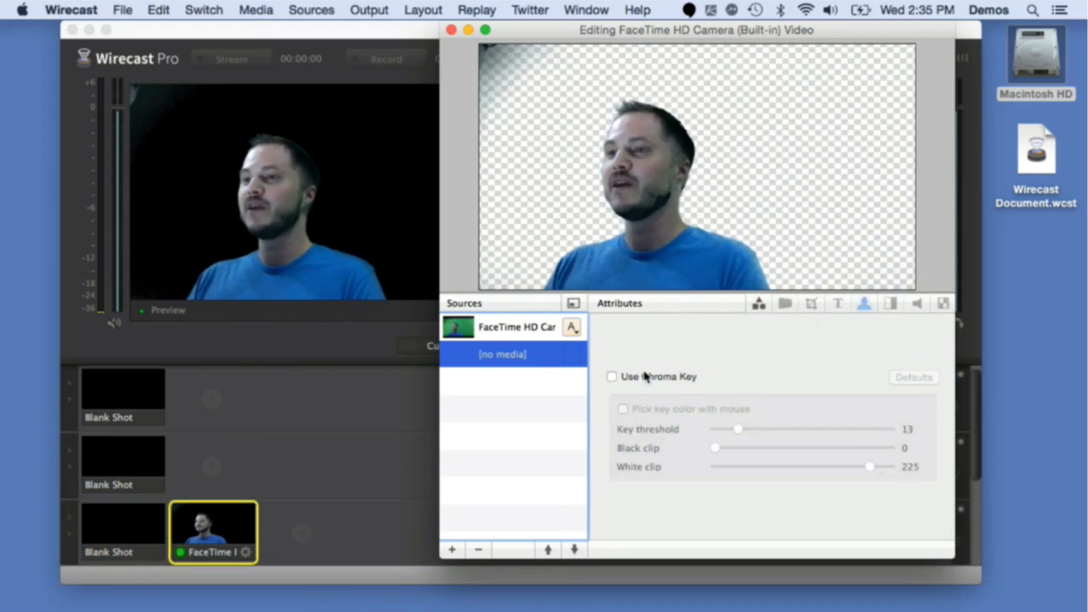
{"action": "left_click", "coordinate": [759, 307]}
{"action": "left_click", "coordinate": [643, 331]}
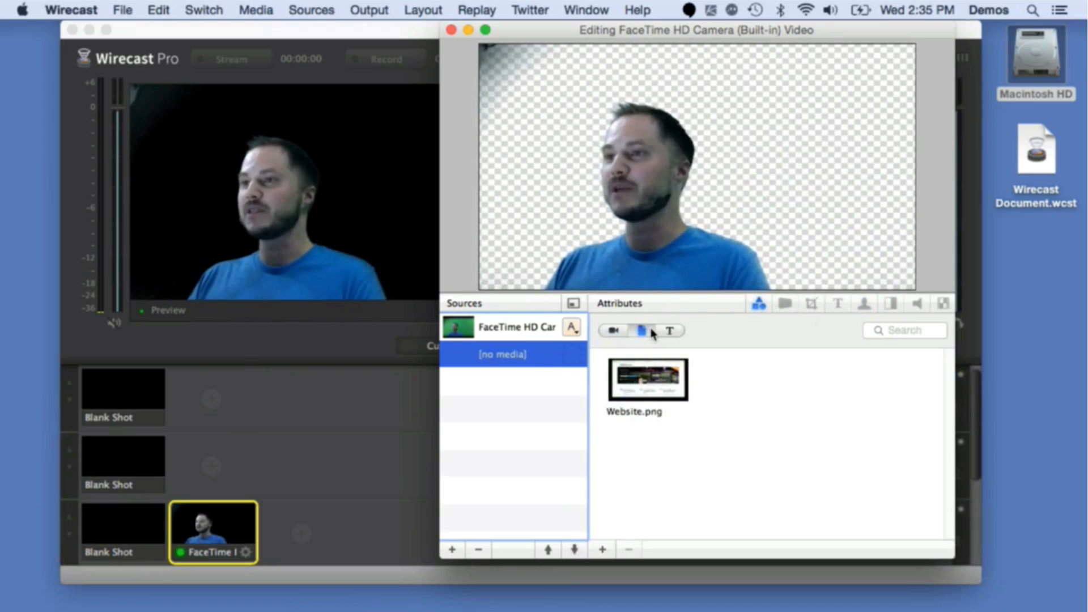
{"action": "left_click", "coordinate": [655, 389]}
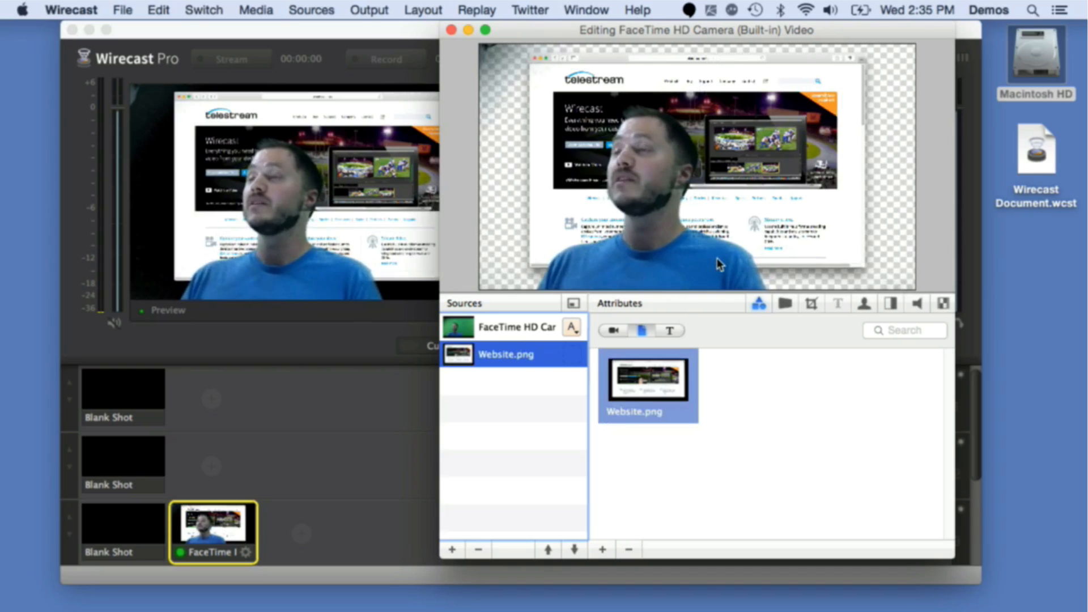
{"action": "left_click_drag", "start_coordinate": [735, 181], "coordinate": [724, 182]}
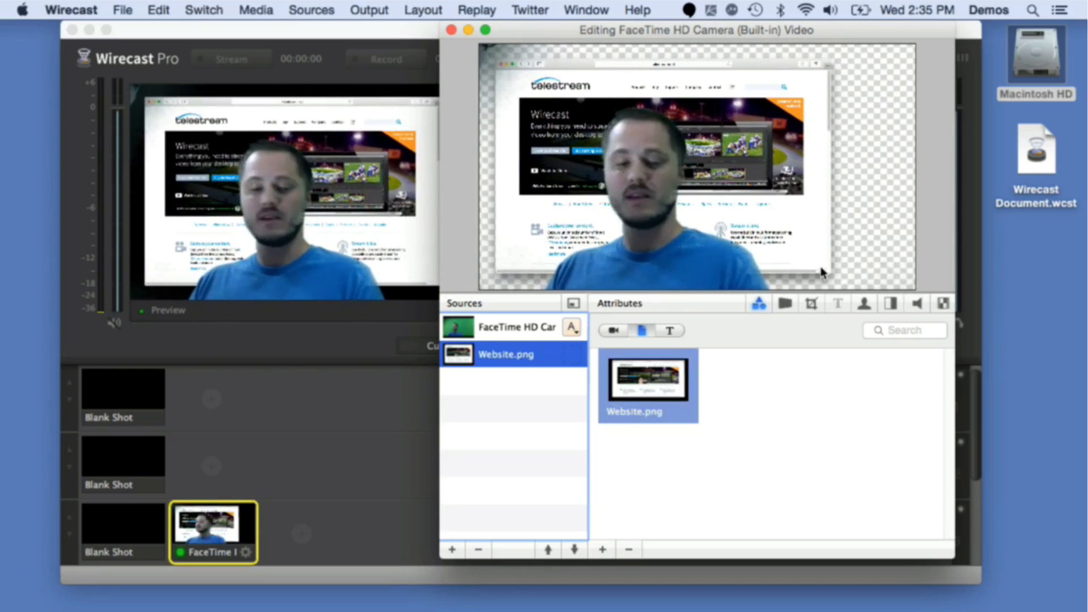
{"action": "left_click_drag", "start_coordinate": [806, 256], "coordinate": [834, 262]}
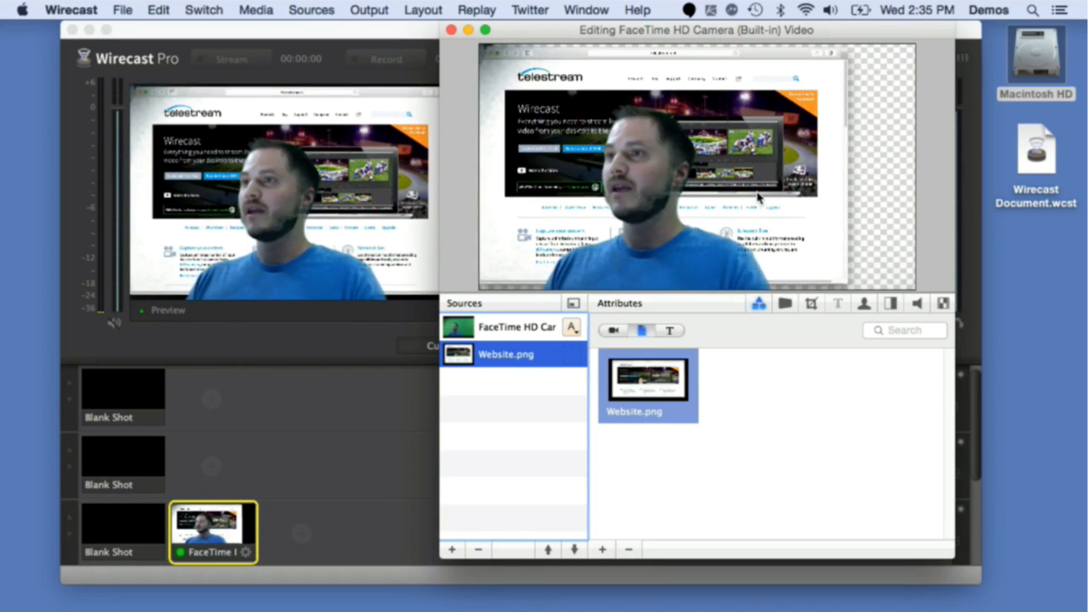
- Shrink the camera source into the canvas's lower-right corner and crop its left side by 140
{"action": "left_click", "coordinate": [512, 333]}
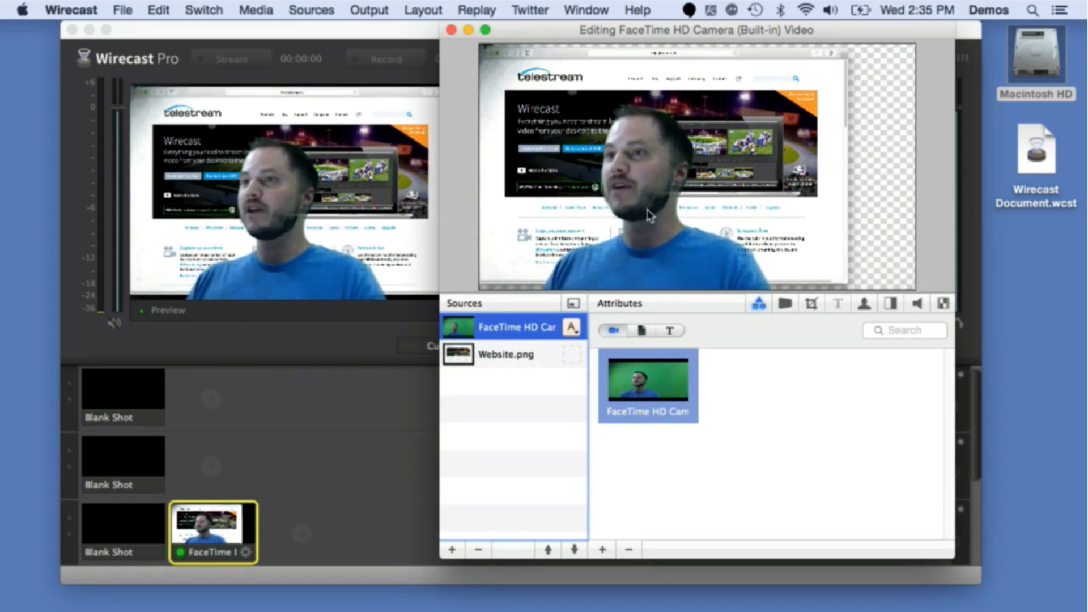
{"action": "left_click_drag", "start_coordinate": [715, 206], "coordinate": [827, 280]}
{"action": "scroll", "coordinate": [747, 235], "scroll_direction": "down", "scroll_amount": 5}
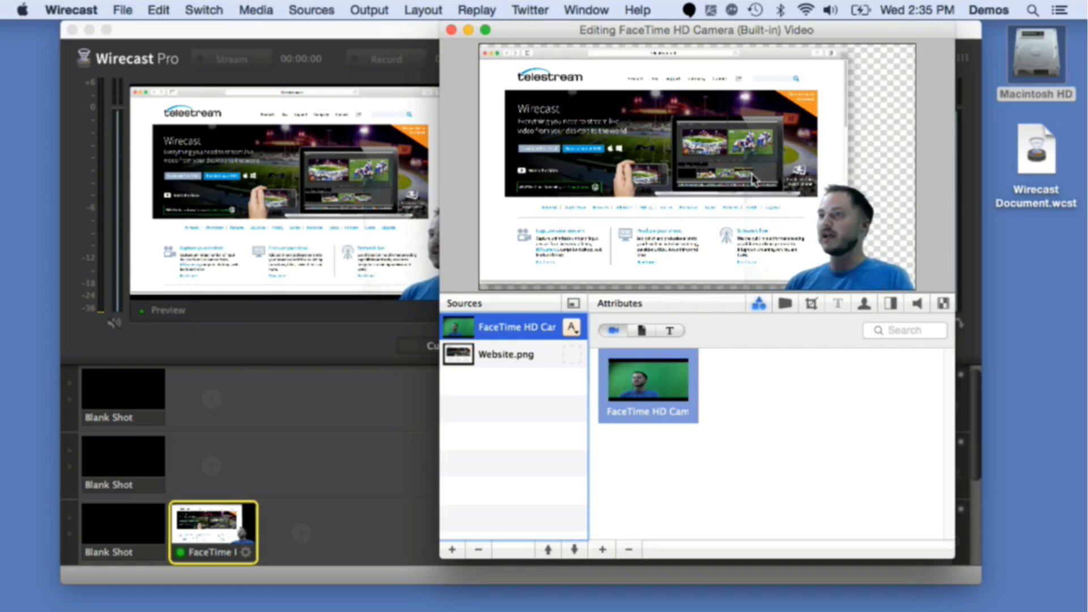
{"action": "left_click", "coordinate": [864, 306]}
{"action": "left_click", "coordinate": [811, 304]}
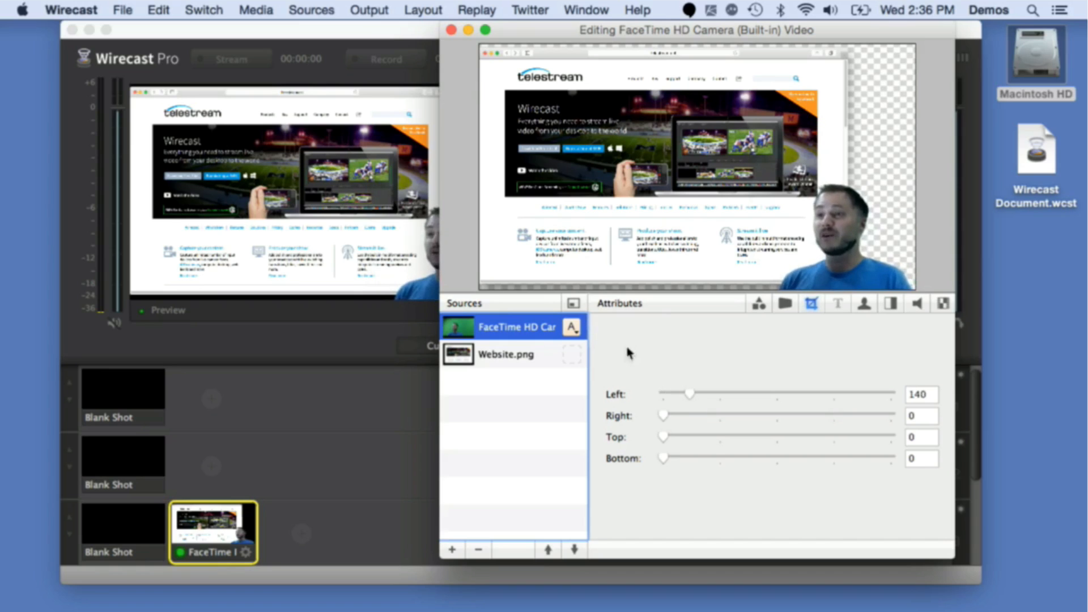
- Shift the Website.png layer slightly right on the canvas and close the shot editor
{"action": "left_click", "coordinate": [485, 358]}
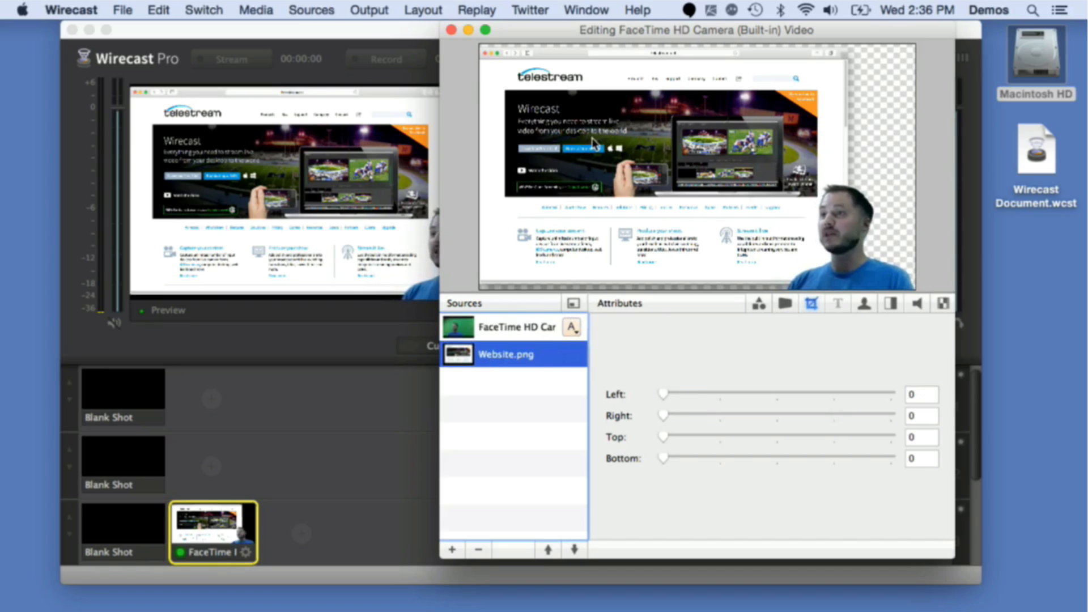
{"action": "left_click_drag", "start_coordinate": [593, 142], "coordinate": [621, 147]}
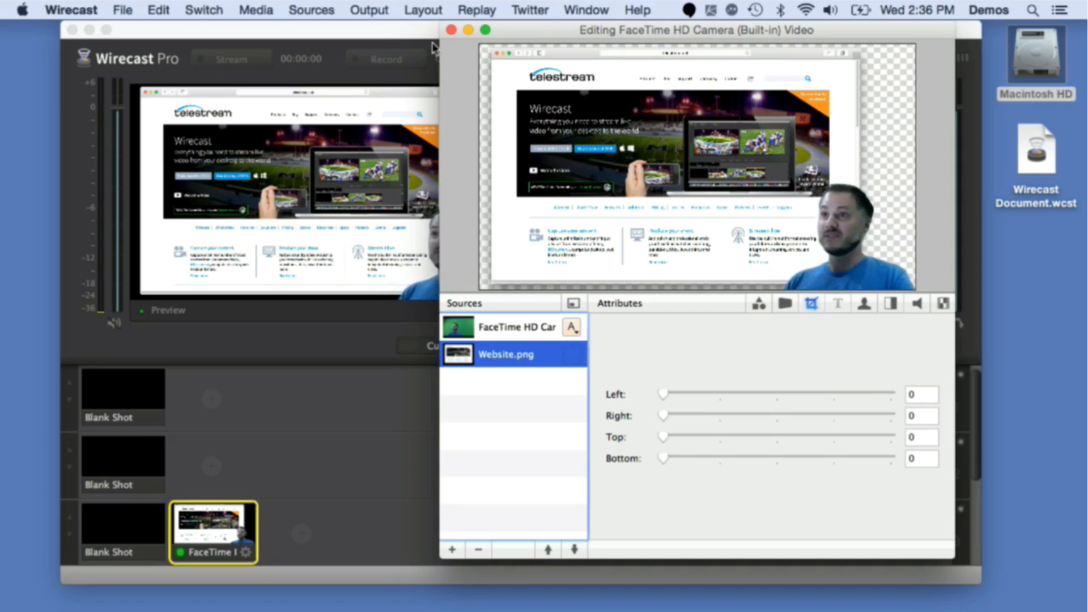
{"action": "left_click", "coordinate": [452, 30]}
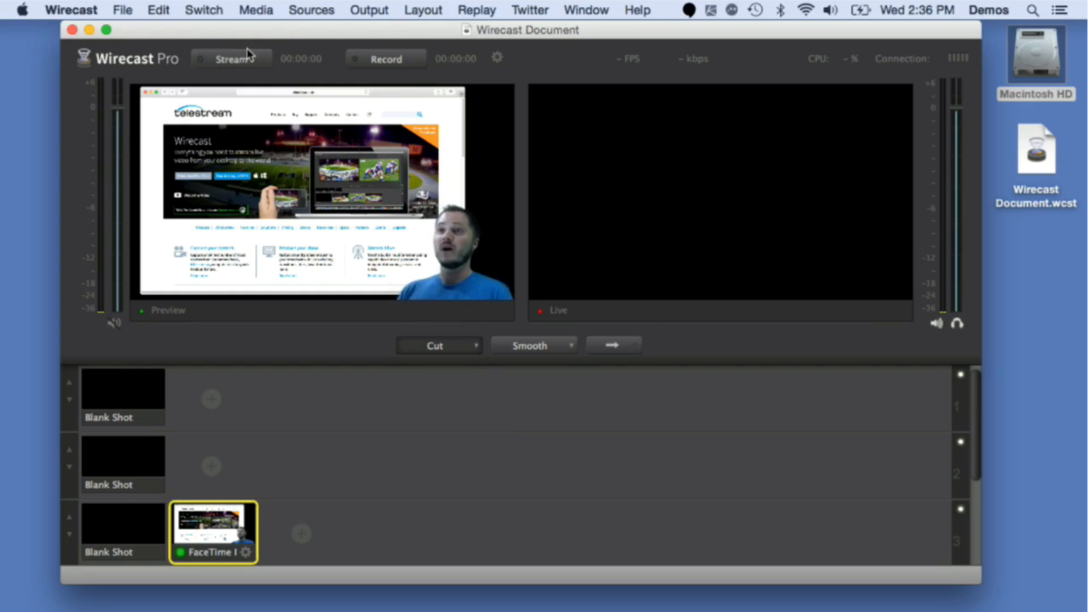
- Open the output settings and add Facebook as an output destination
{"action": "left_click", "coordinate": [369, 10]}
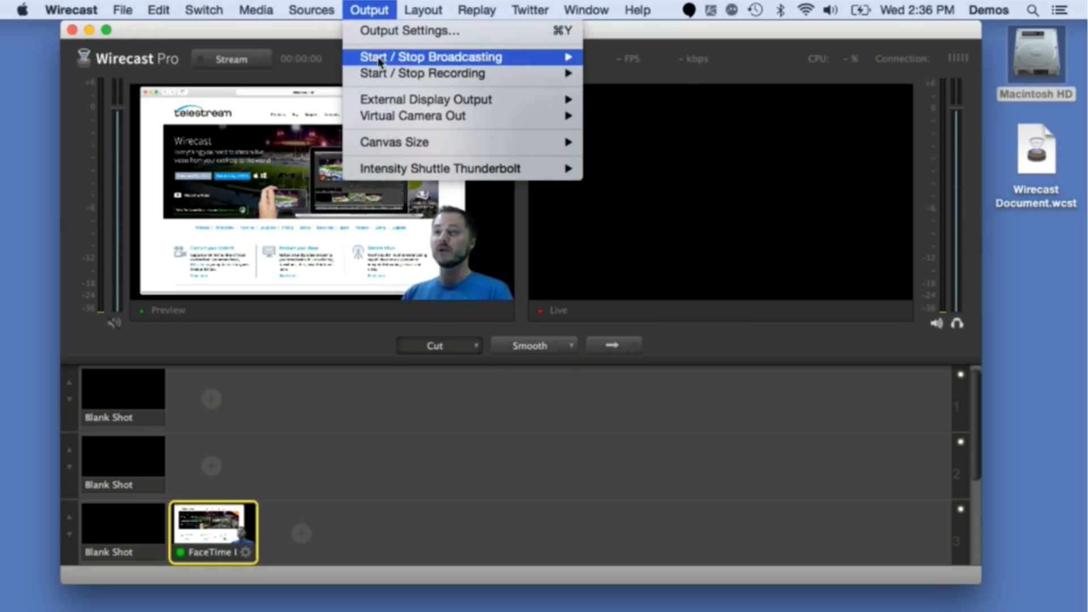
{"action": "mouse_move", "coordinate": [314, 10]}
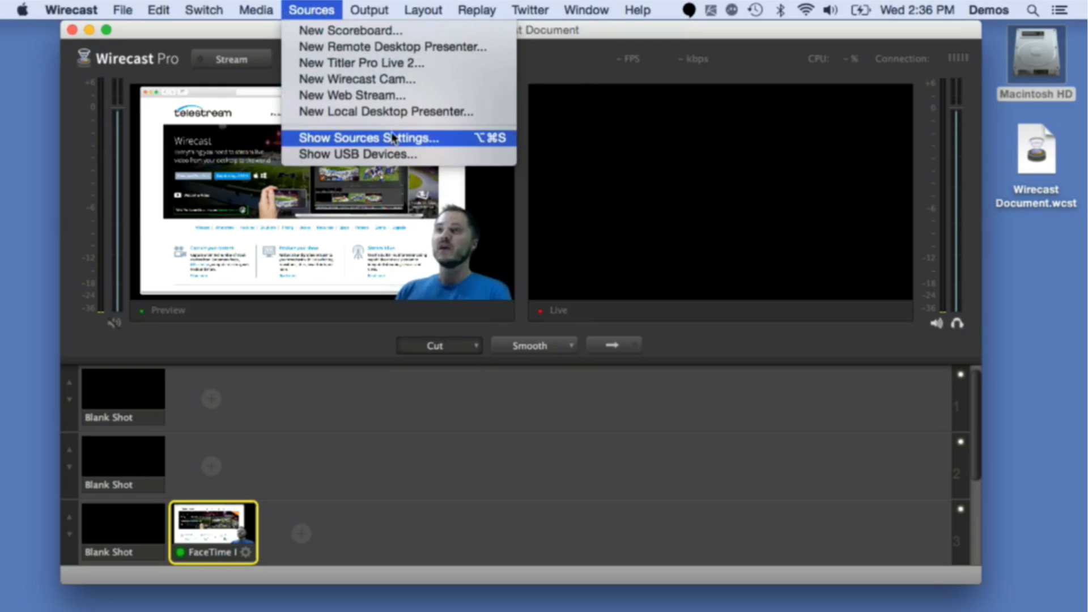
{"action": "mouse_move", "coordinate": [369, 10]}
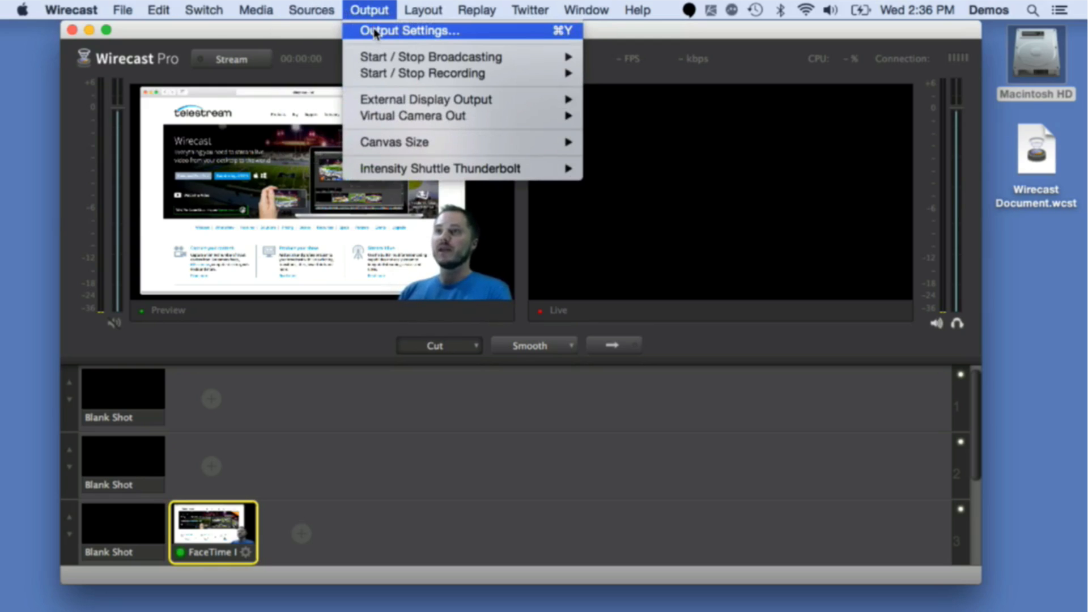
{"action": "left_click", "coordinate": [434, 32]}
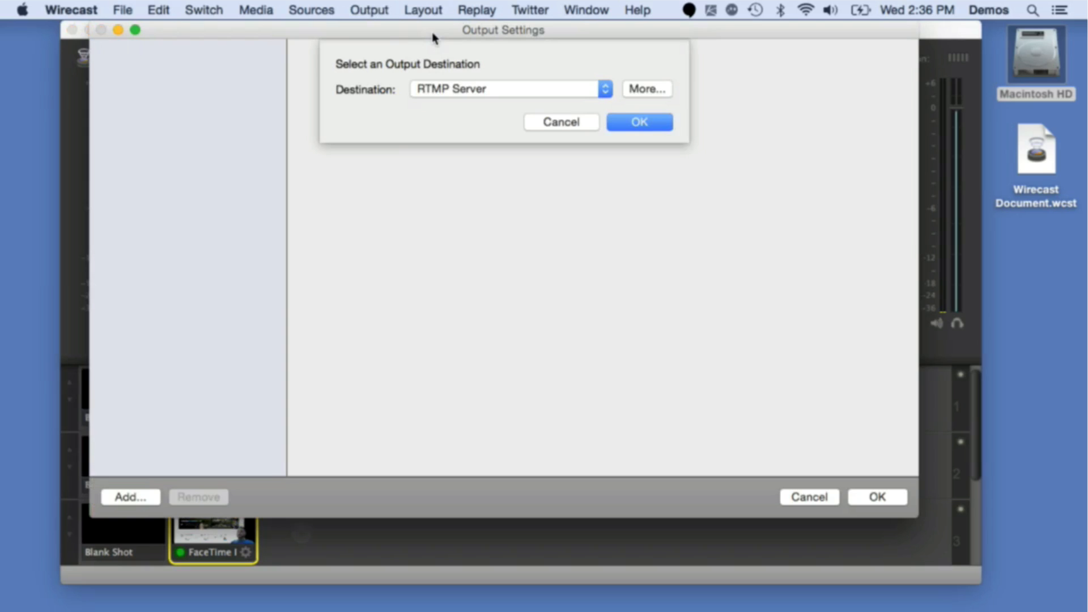
{"action": "left_click", "coordinate": [473, 91]}
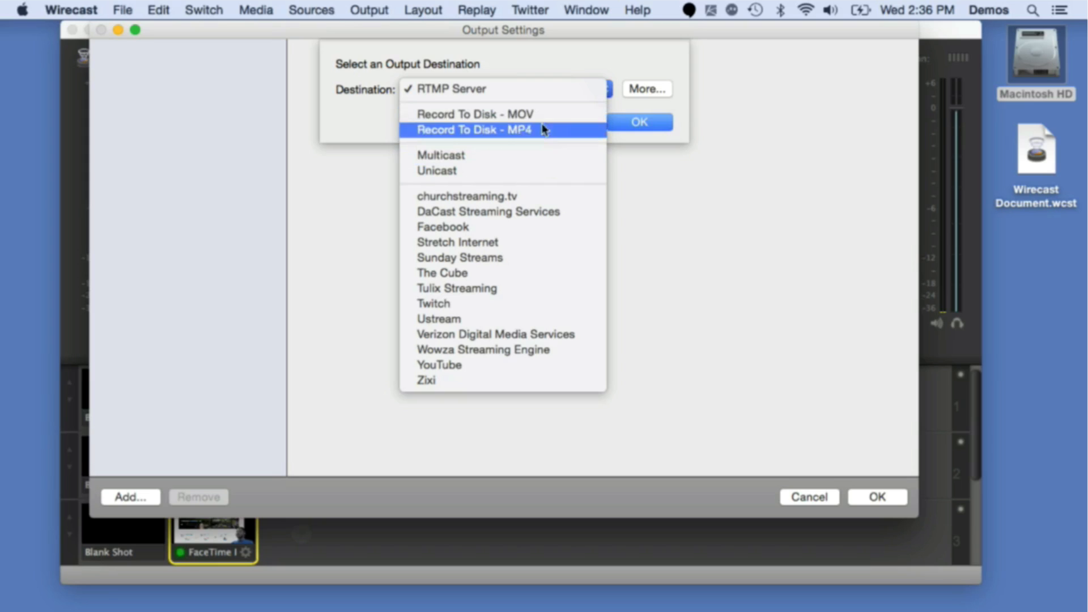
{"action": "left_click", "coordinate": [519, 230]}
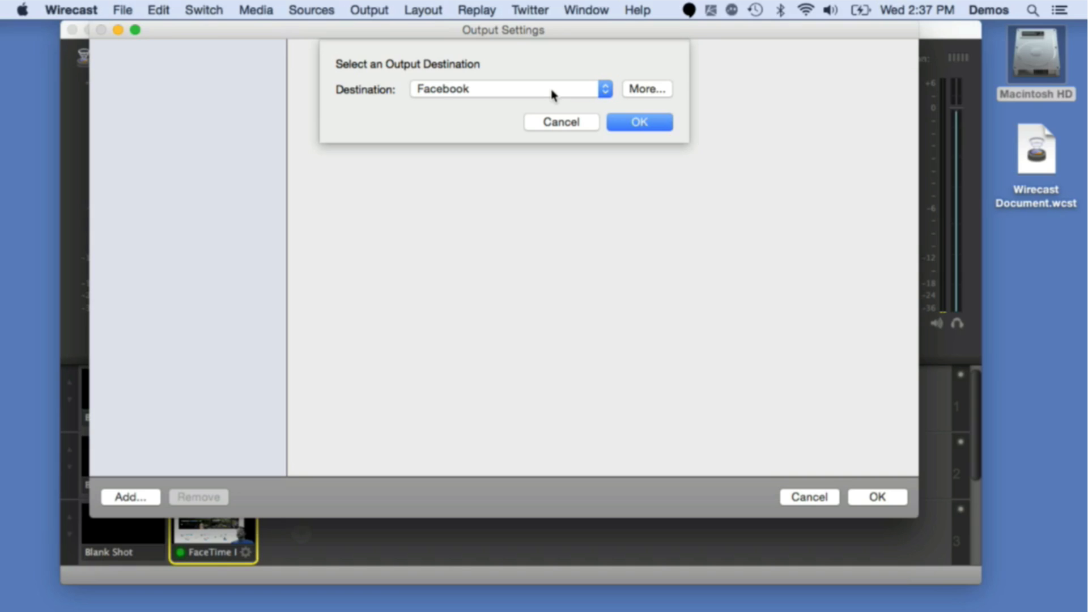
{"action": "left_click", "coordinate": [656, 122]}
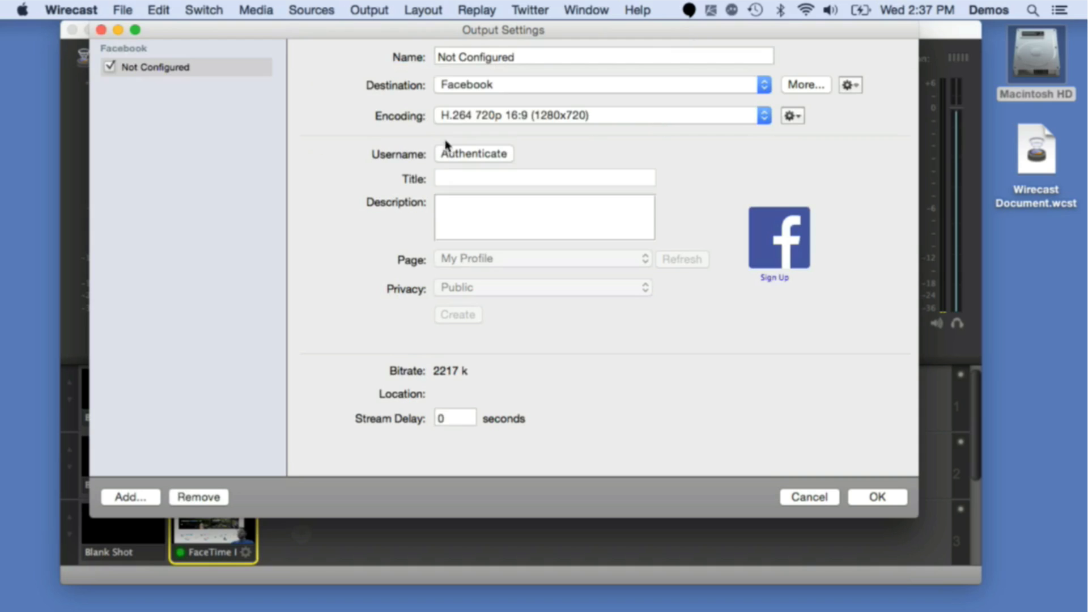
- Add YouTube as a second output destination alongside Facebook
{"action": "left_click", "coordinate": [141, 498]}
{"action": "left_click", "coordinate": [563, 89]}
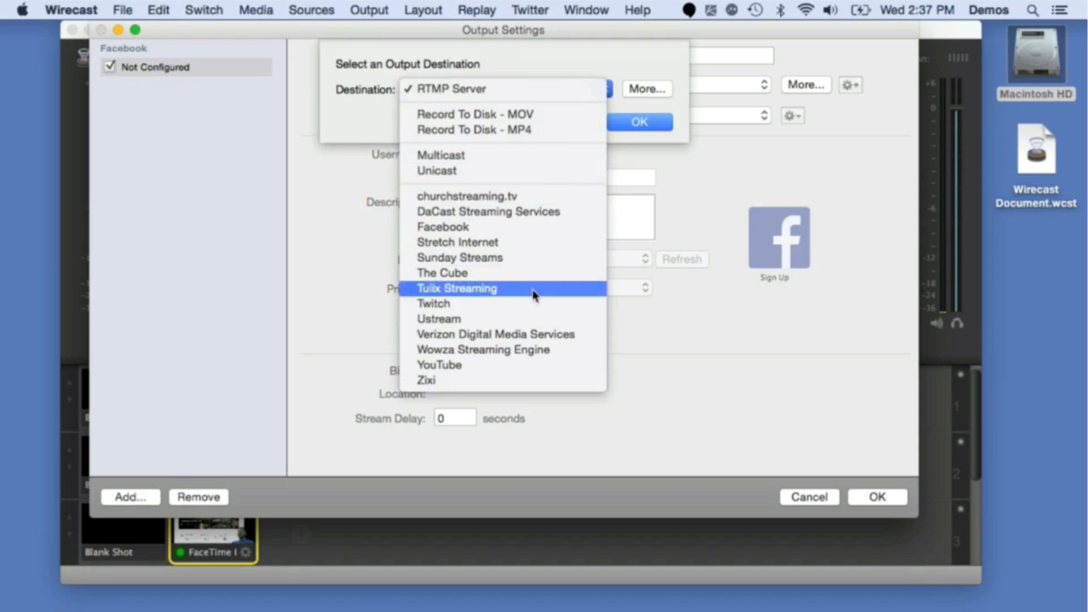
{"action": "left_click", "coordinate": [517, 368]}
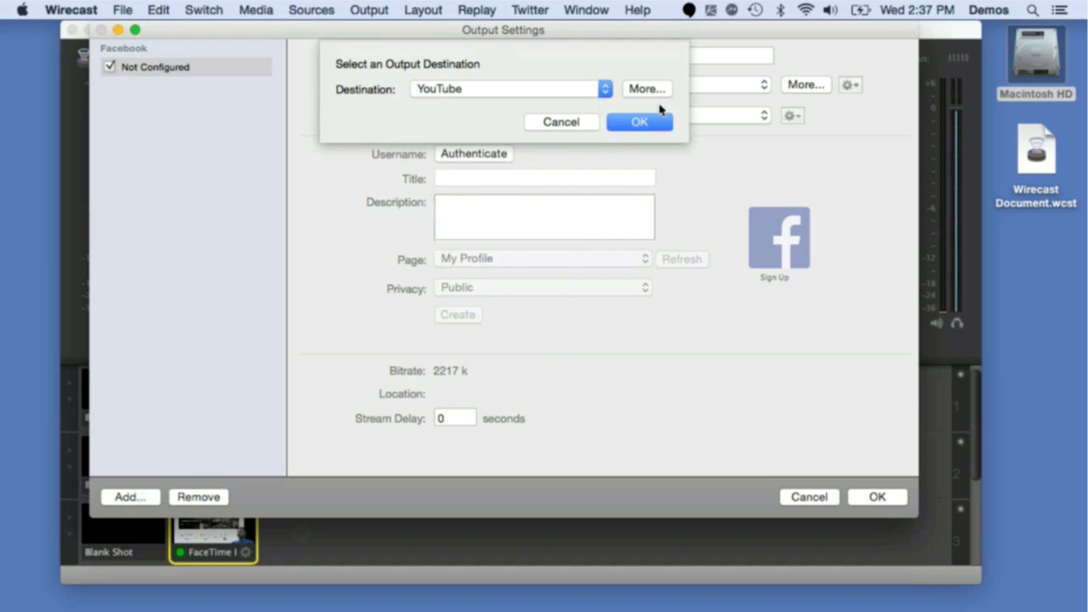
{"action": "left_click", "coordinate": [661, 125]}
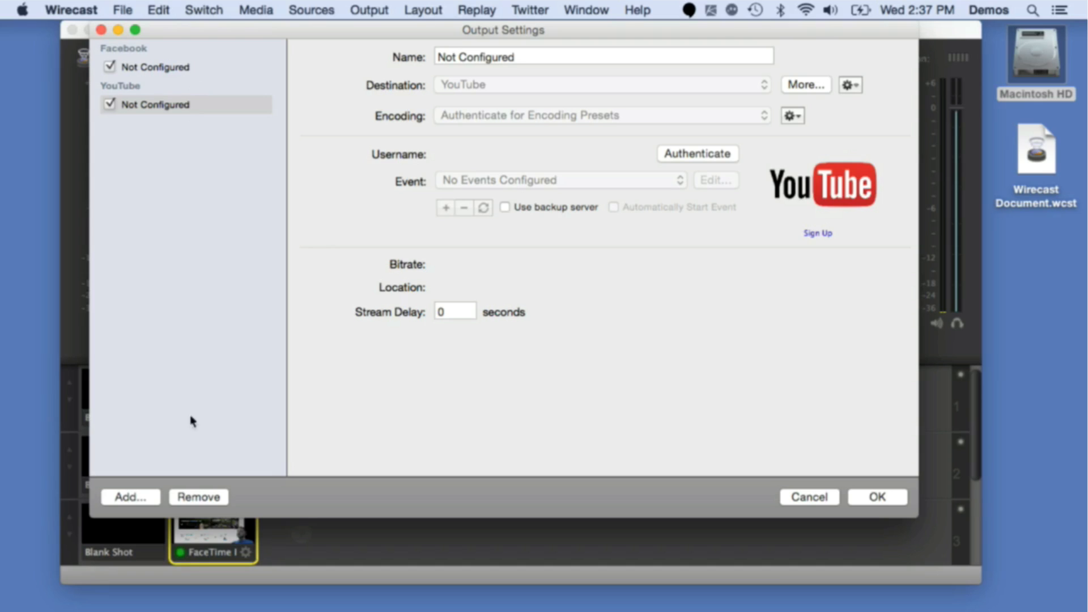
- Remove the YouTube output and cancel the output settings
{"action": "left_click", "coordinate": [198, 497]}
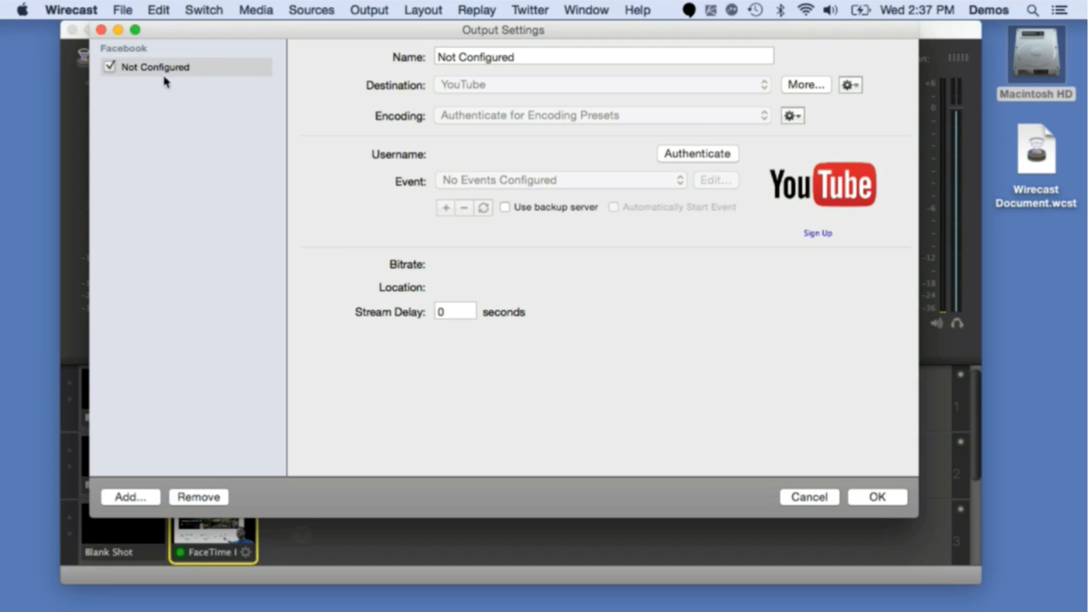
{"action": "left_click", "coordinate": [142, 67]}
{"action": "left_click", "coordinate": [156, 64]}
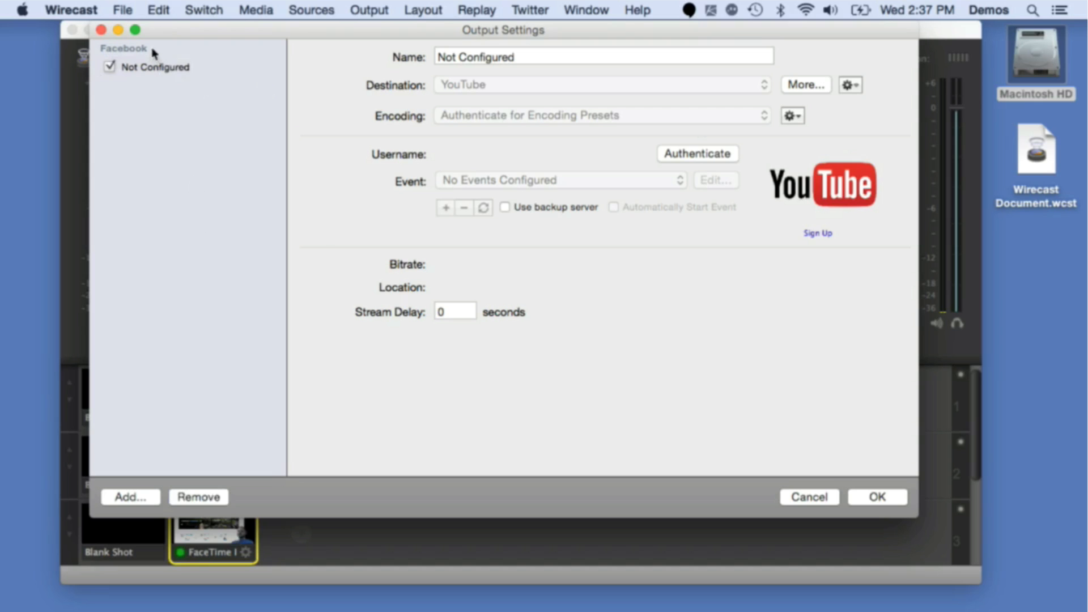
{"action": "left_click", "coordinate": [819, 498]}
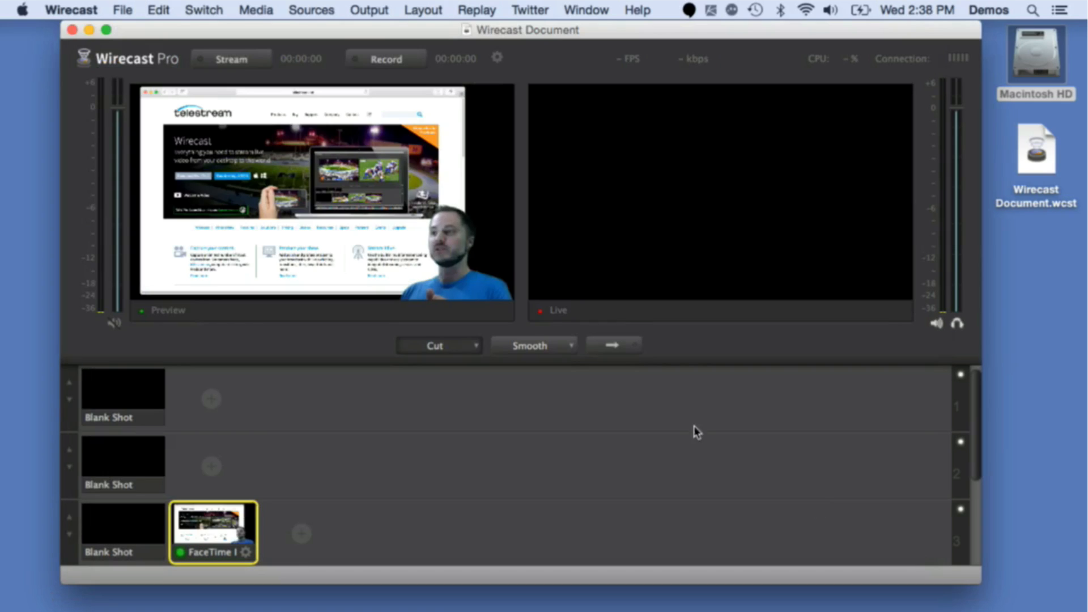
- Reopen the output settings and add Facebook as the output destination
{"action": "left_click", "coordinate": [363, 8]}
{"action": "left_click", "coordinate": [396, 29]}
{"action": "left_click", "coordinate": [446, 90]}
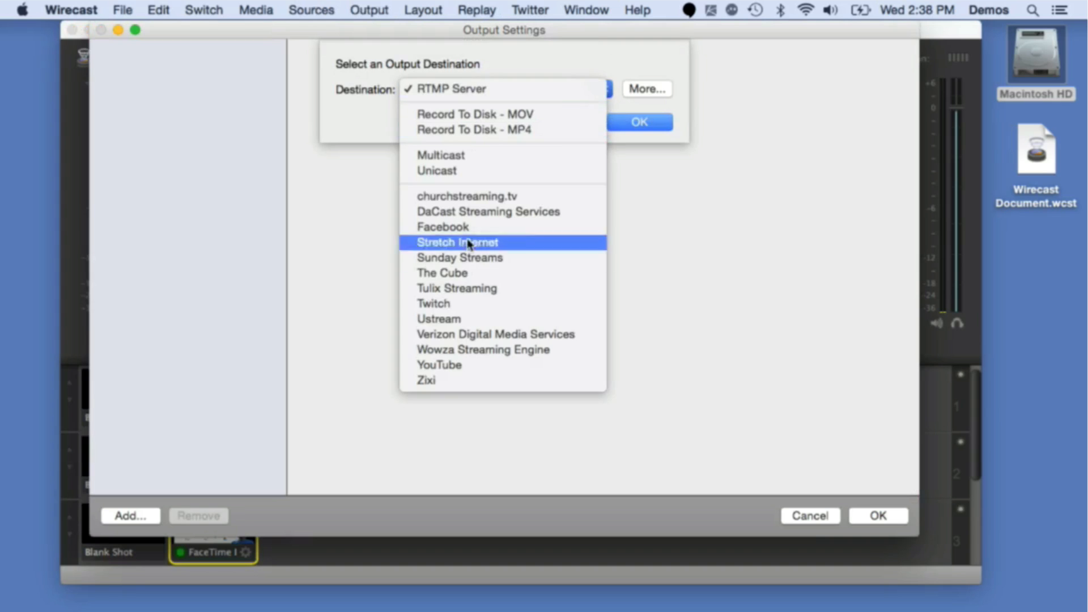
{"action": "left_click", "coordinate": [487, 227]}
{"action": "left_click", "coordinate": [639, 122]}
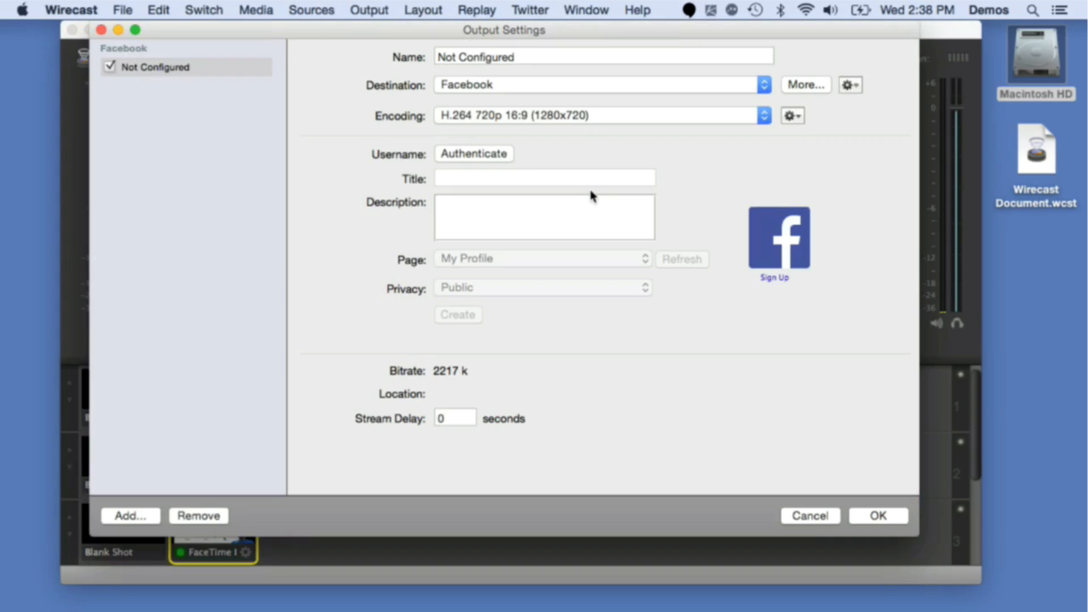
- Authenticate the Facebook output by logging in with the account e-mail and password, with Keep me logged in enabled
{"action": "left_click", "coordinate": [465, 155]}
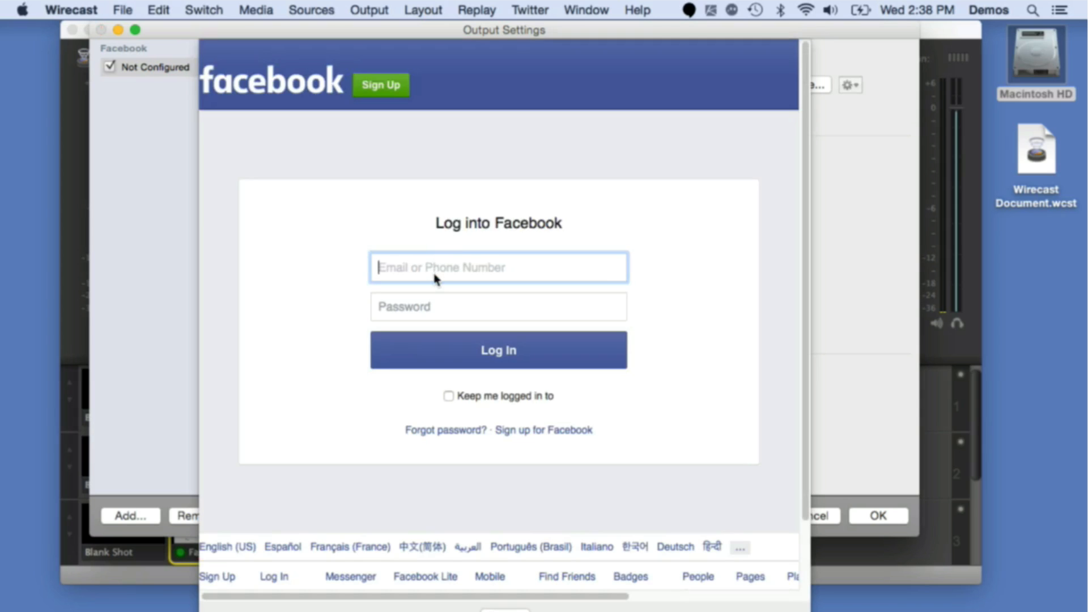
{"action": "key", "text": "super+Tab"}
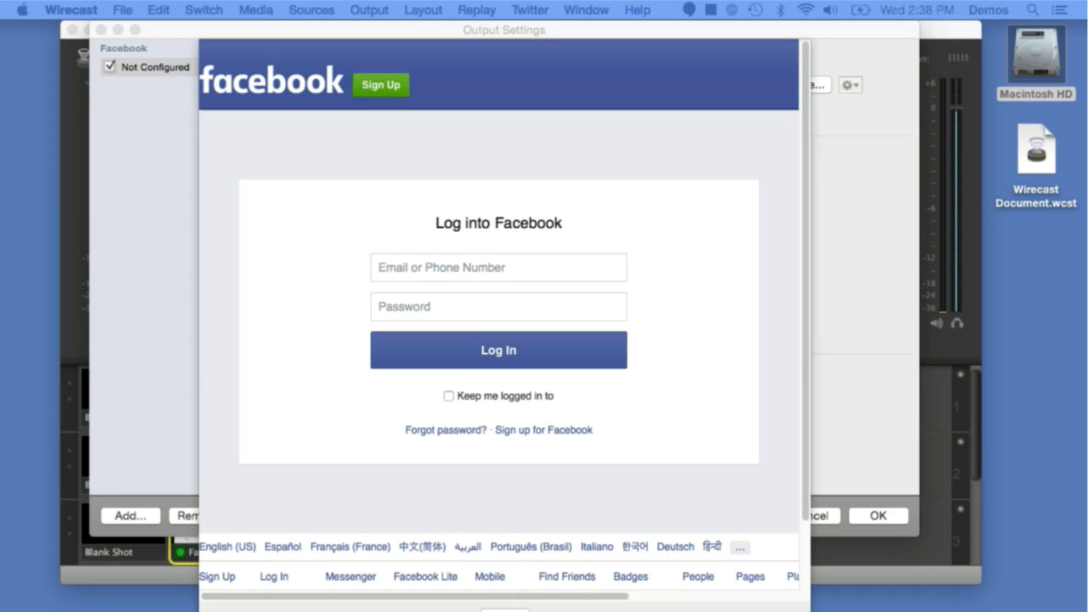
{"action": "left_click", "coordinate": [466, 266]}
{"action": "key", "text": "super+v"}
{"action": "left_click", "coordinate": [431, 307]}
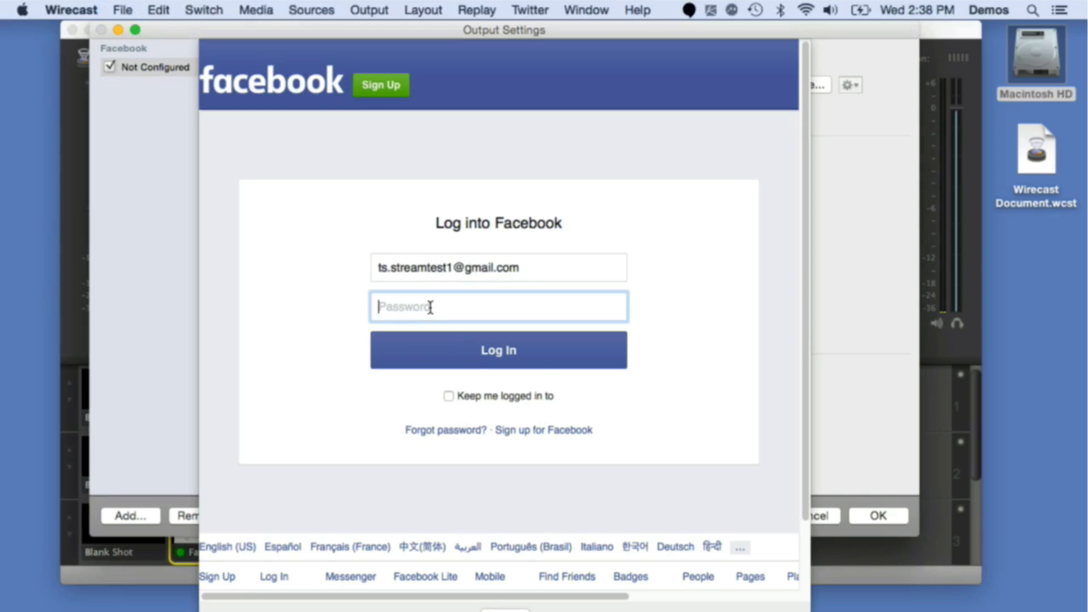
{"action": "type", "text": "••••••••"}
{"action": "left_click", "coordinate": [448, 396]}
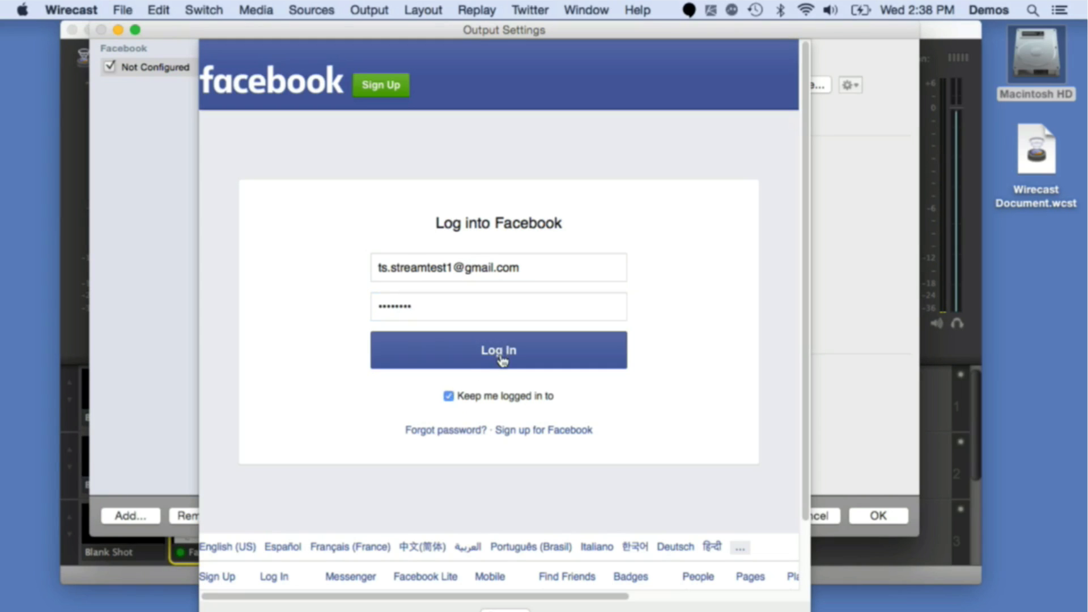
{"action": "left_click", "coordinate": [500, 356]}
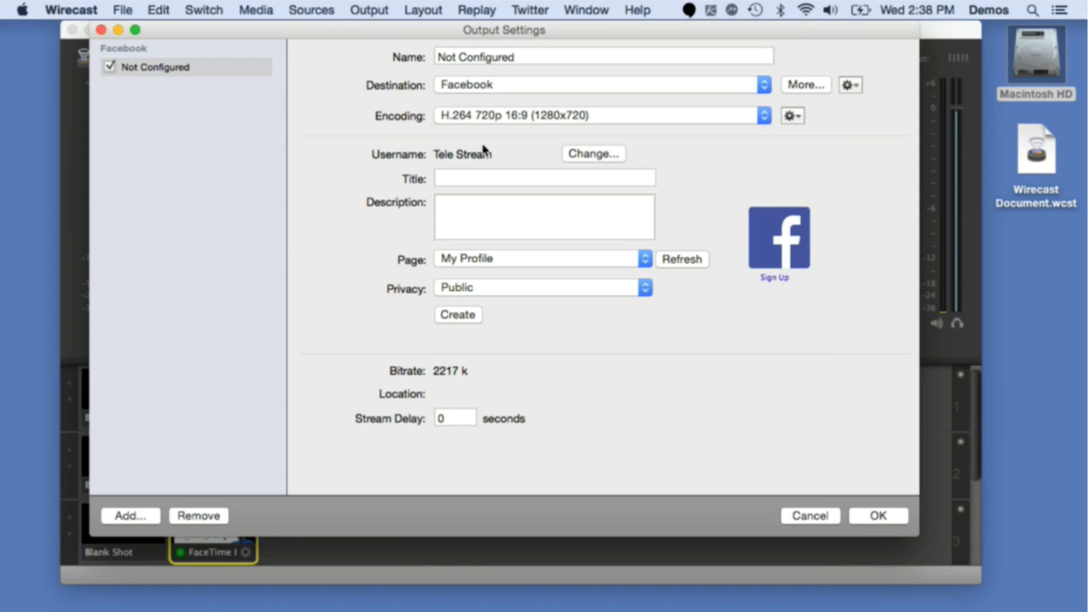
- Give the Facebook broadcast the title "Professional Live Streams" and the description "Wirecast live stream!"
{"action": "left_click", "coordinate": [500, 178]}
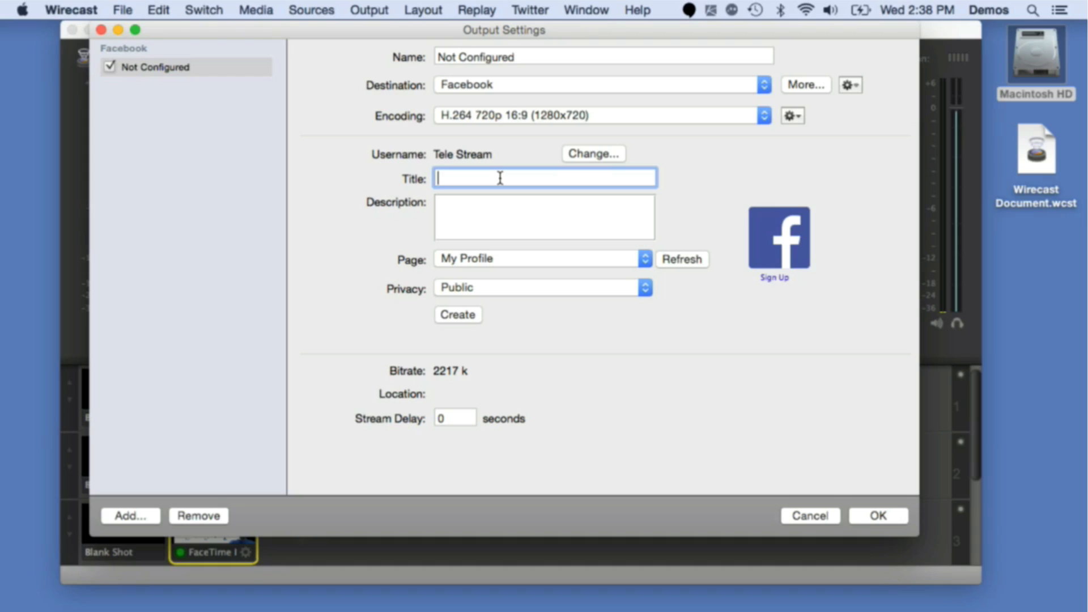
{"action": "type", "text": "Professional Live Streams"}
{"action": "left_click", "coordinate": [512, 197]}
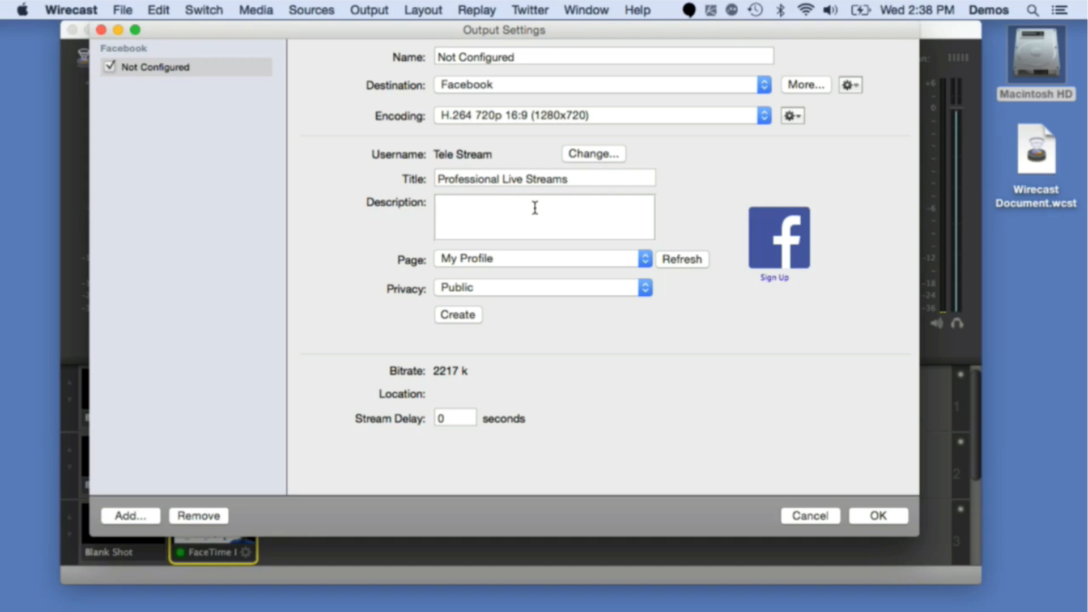
{"action": "type", "text": "Wirecast live stream "}
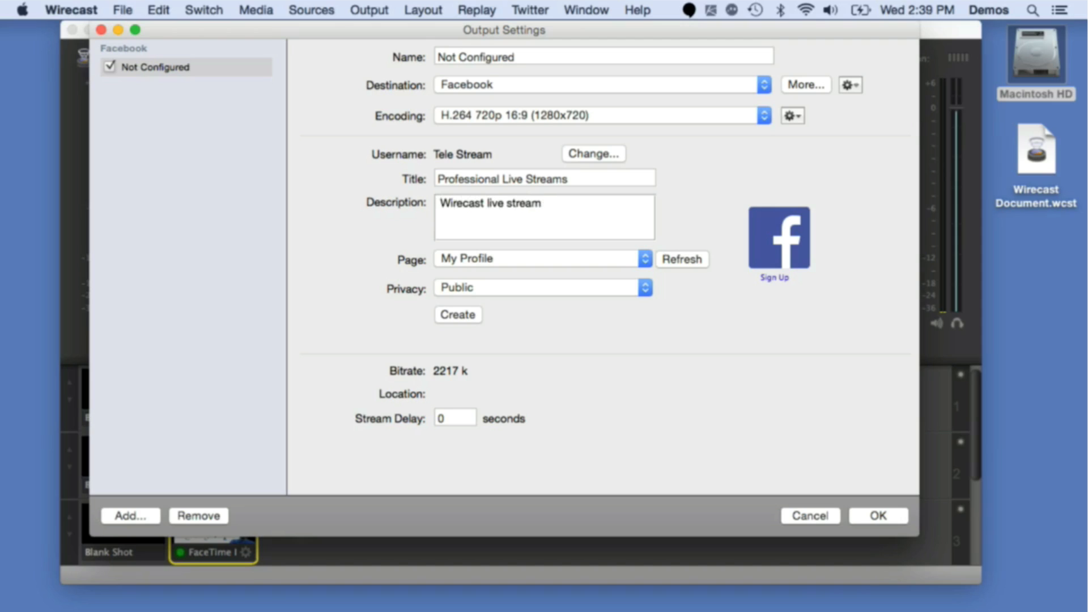
{"action": "type", "text": "!"}
- Keep the page as My Profile with Public privacy and create the Facebook stream
{"action": "left_click", "coordinate": [500, 260]}
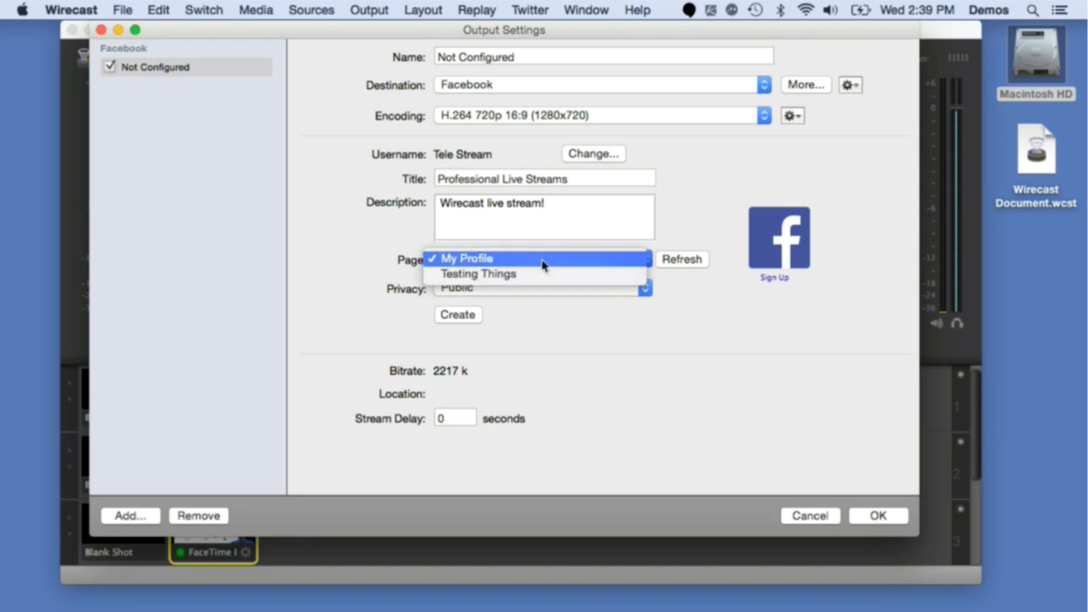
{"action": "left_click", "coordinate": [523, 260]}
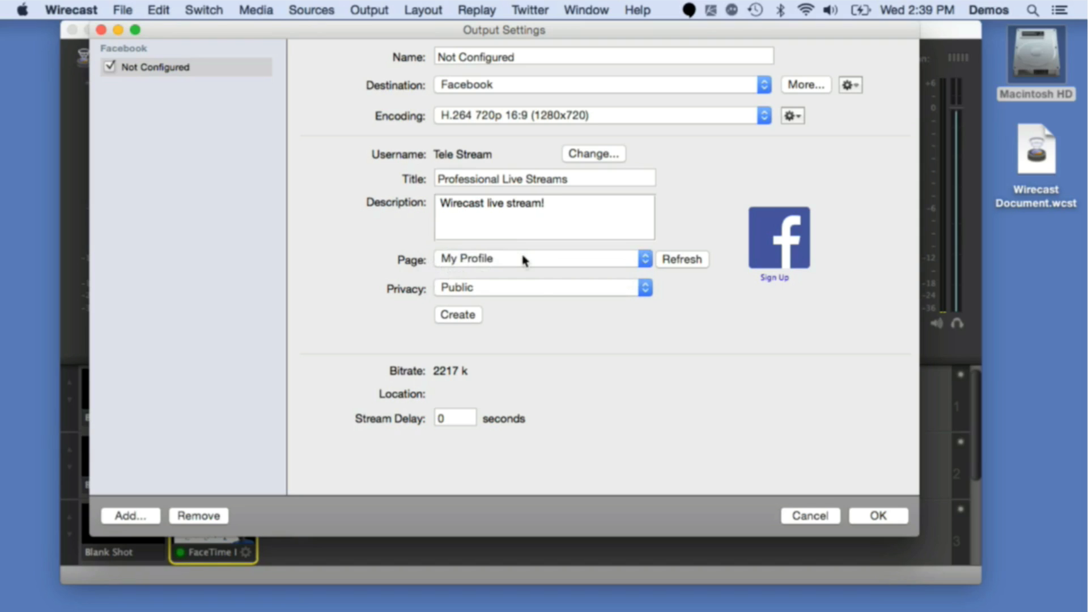
{"action": "left_click", "coordinate": [514, 290]}
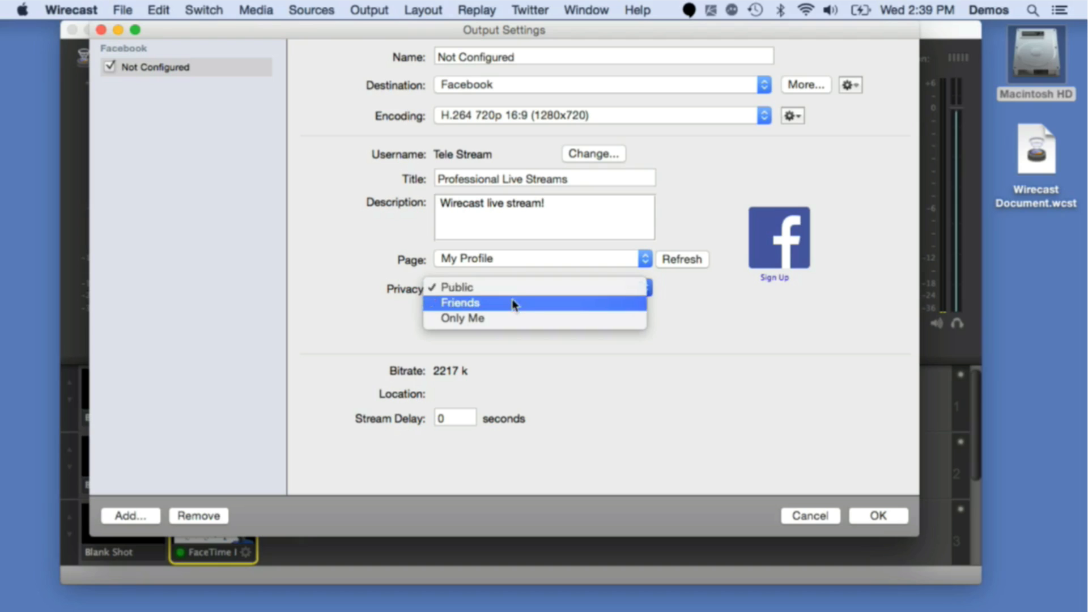
{"action": "left_click", "coordinate": [517, 290]}
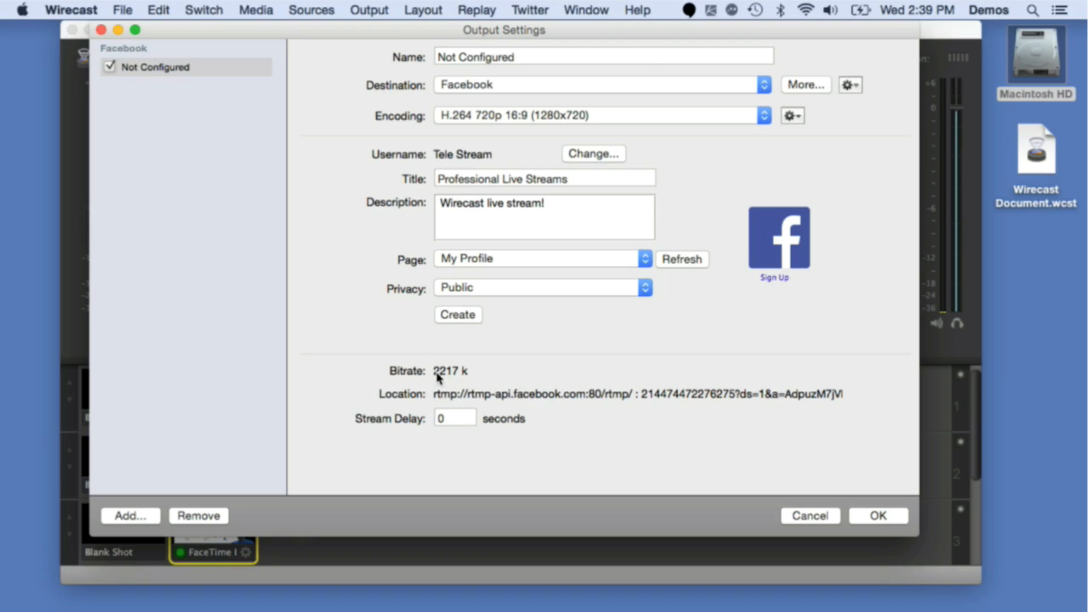
- Rename the Facebook output as "Facebook Stream"
{"action": "left_click", "coordinate": [451, 419]}
{"action": "double_click", "coordinate": [451, 418]}
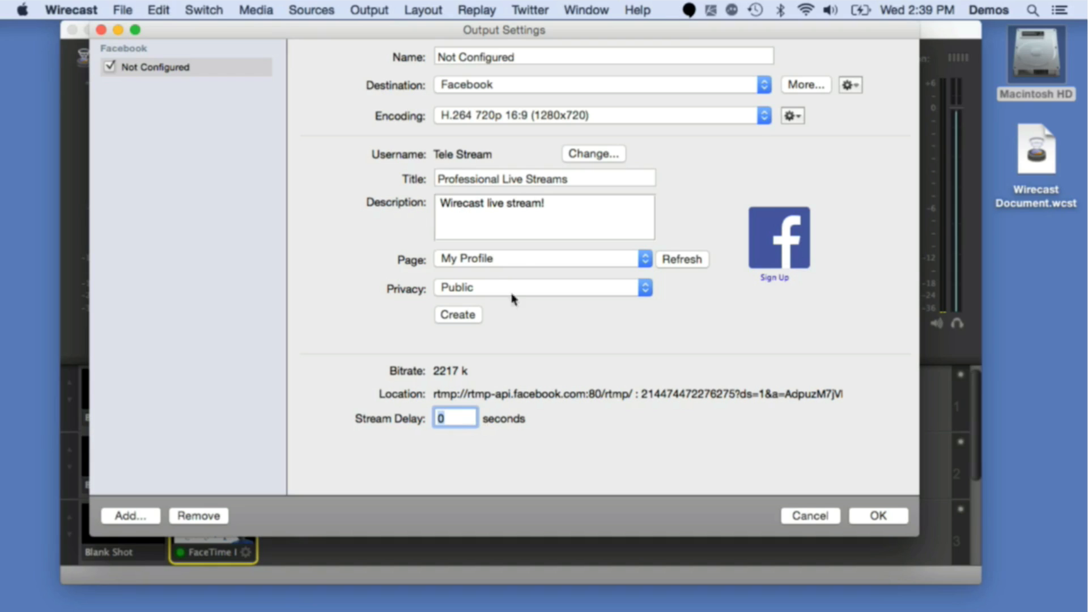
{"action": "left_click_drag", "start_coordinate": [532, 56], "coordinate": [429, 55]}
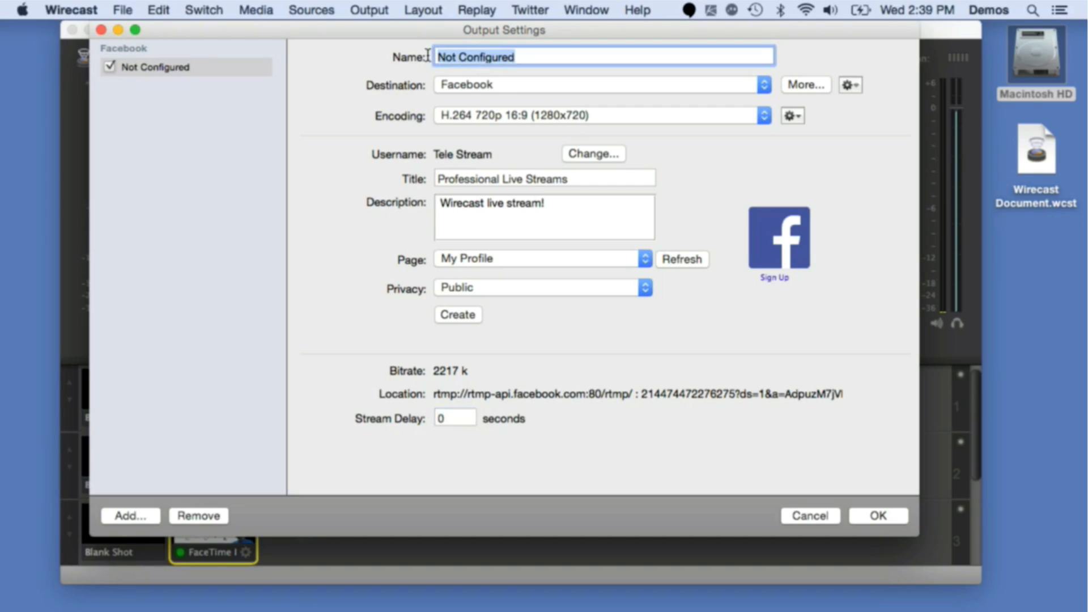
{"action": "type", "text": "Facebook"}
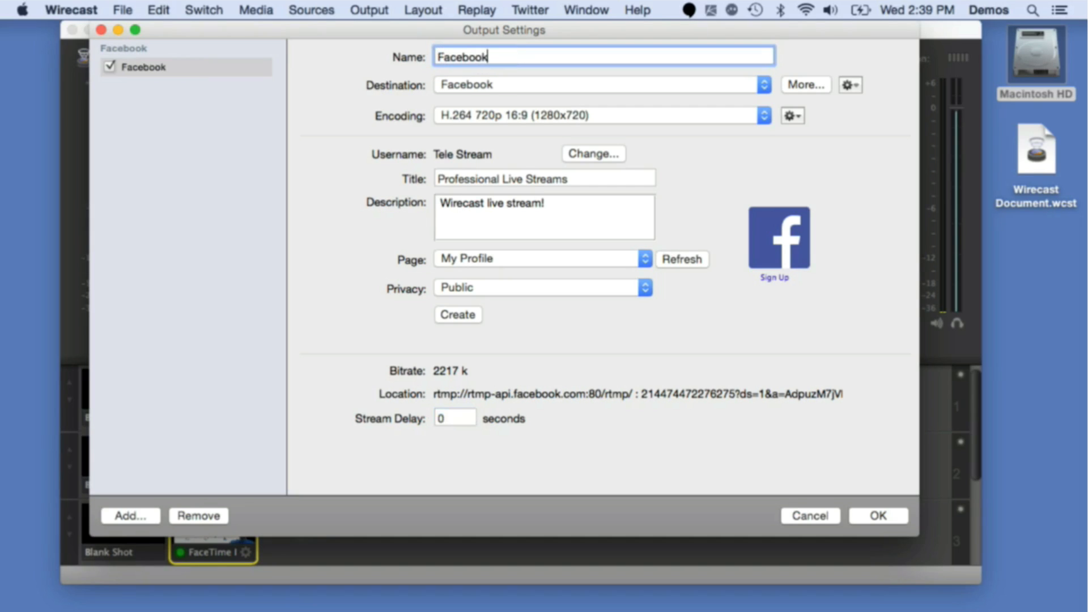
{"action": "type", "text": " Stream"}
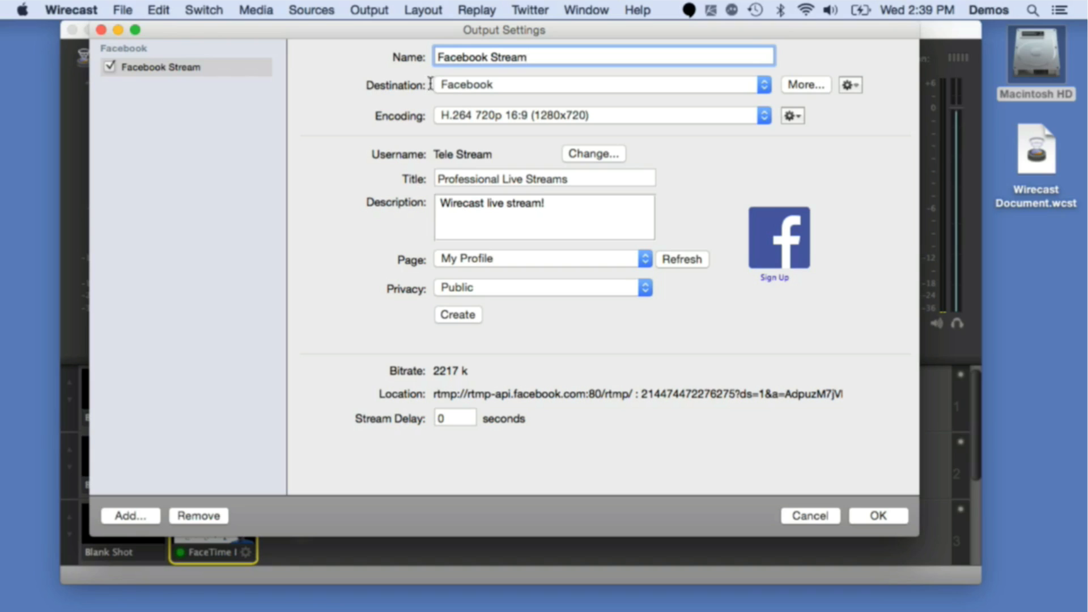
- Accept the output settings with the H.264 720p 16:9 (1280x720) encoding and start streaming
{"action": "left_click", "coordinate": [535, 116]}
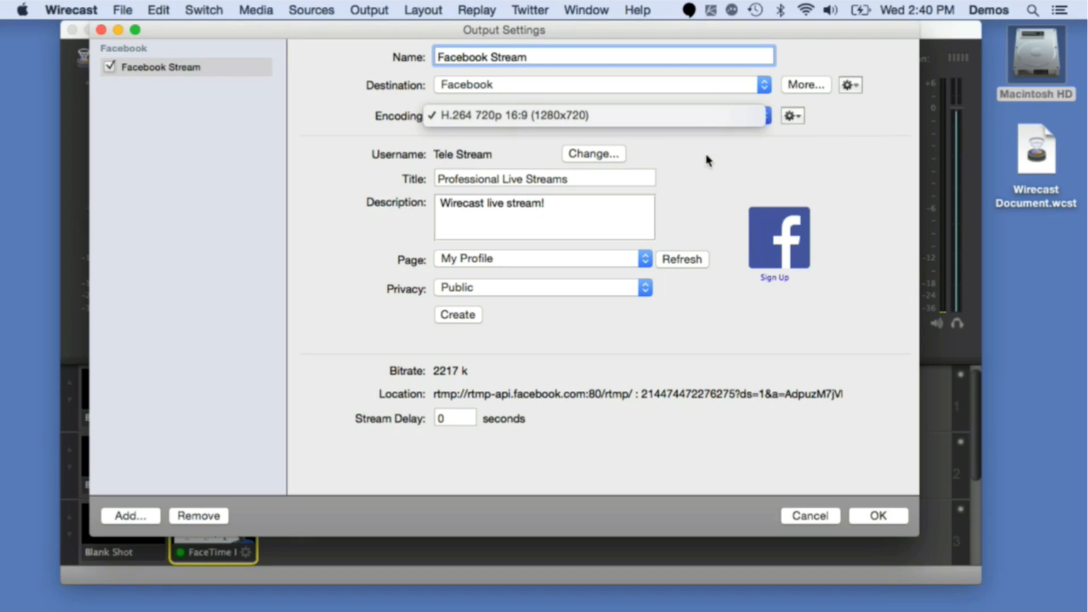
{"action": "left_click", "coordinate": [683, 165]}
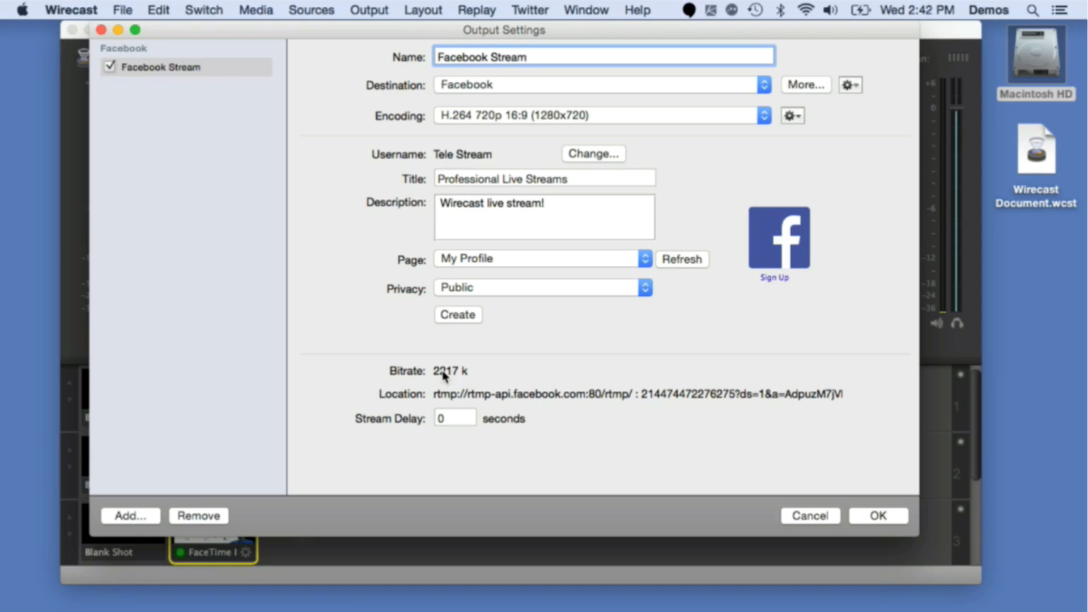
{"action": "left_click", "coordinate": [884, 516]}
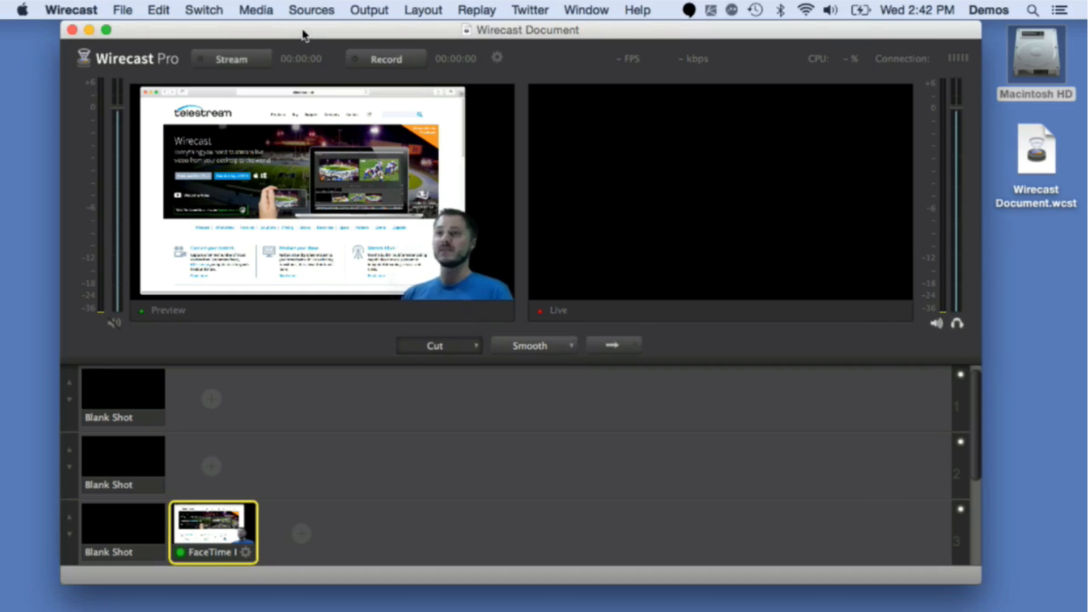
{"action": "left_click", "coordinate": [228, 64]}
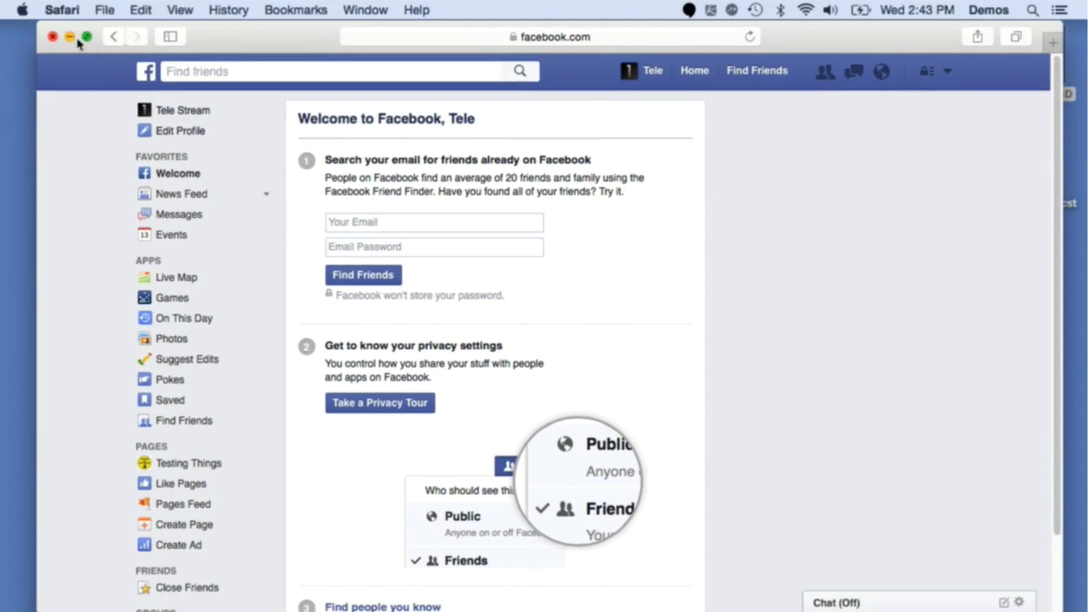
- In Safari, enlarge the Facebook window and check the home news feed for the live stream post
{"action": "left_click", "coordinate": [87, 37]}
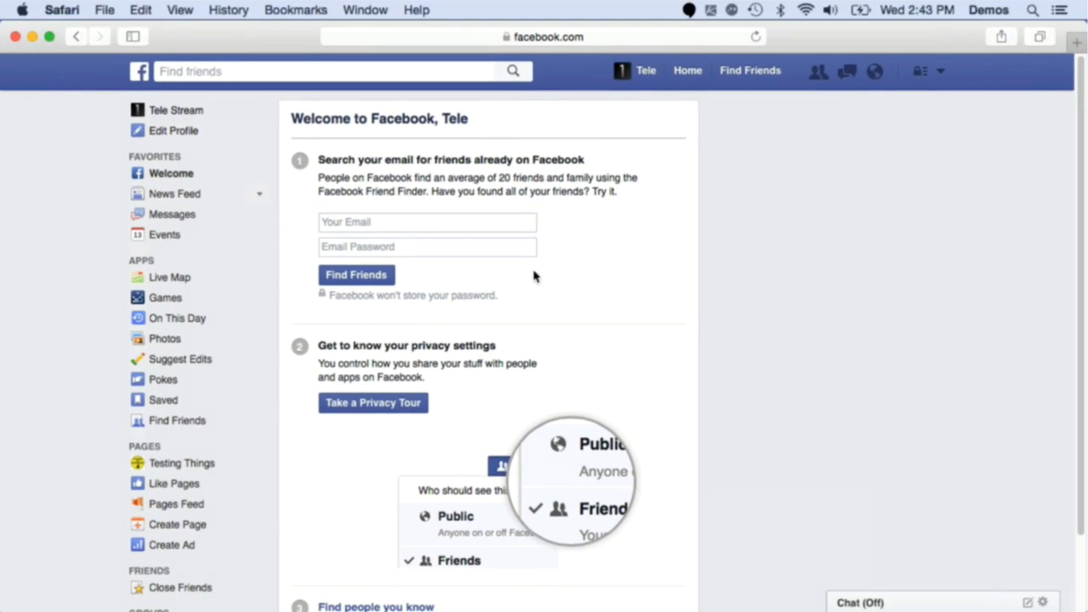
{"action": "left_click", "coordinate": [687, 76]}
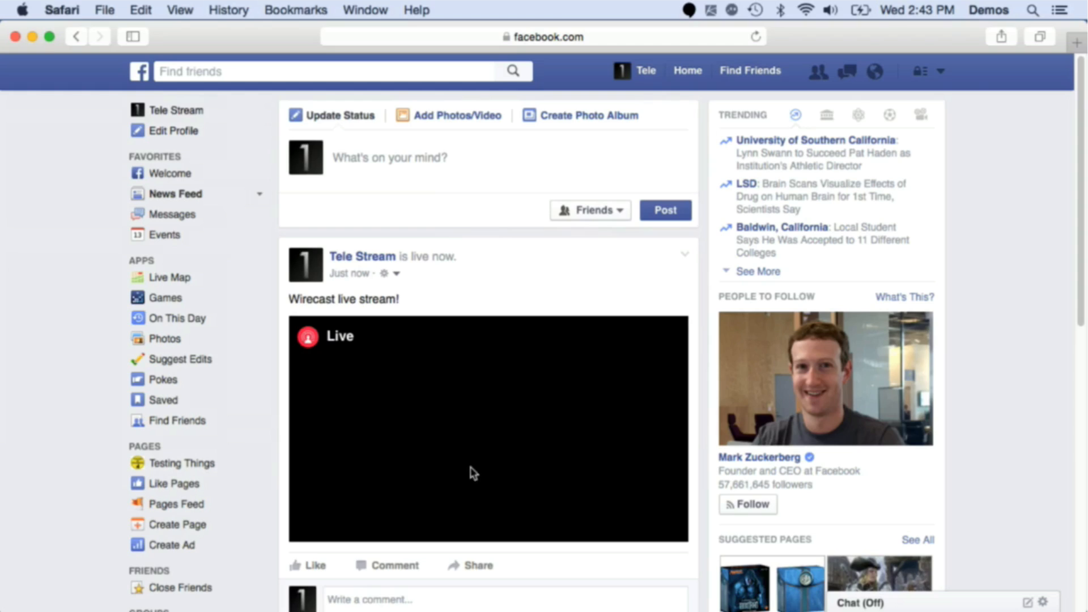
{"action": "scroll", "coordinate": [438, 313], "scroll_direction": "down", "scroll_amount": 1}
{"action": "scroll", "coordinate": [440, 317], "scroll_direction": "down", "scroll_amount": 5}
{"action": "scroll", "coordinate": [443, 321], "scroll_direction": "up", "scroll_amount": 4}
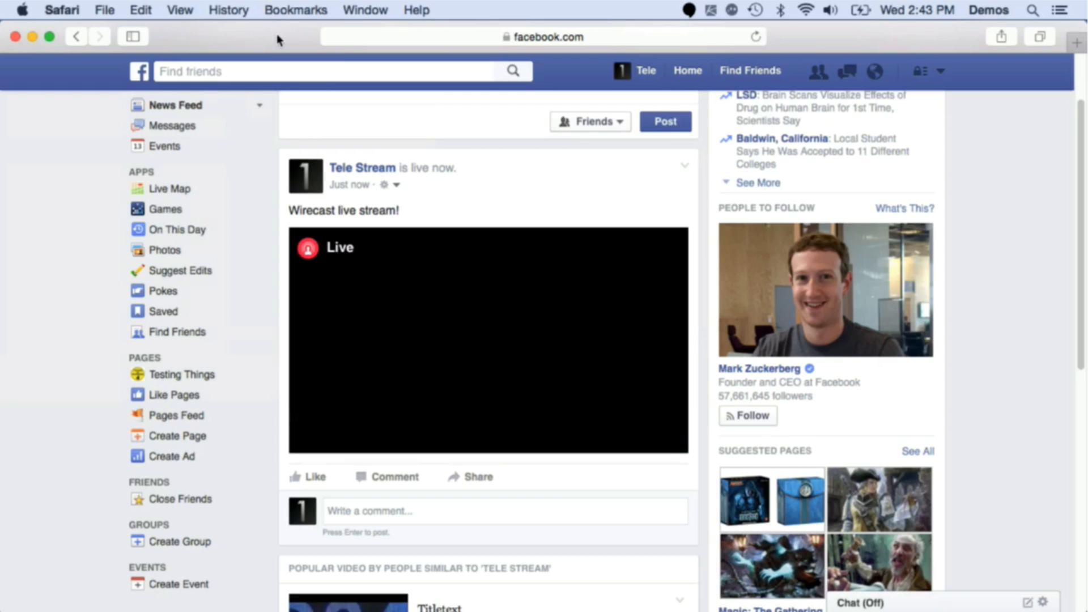
- Clear the Facebook window out of the way, switch to Wirecast and create a Twitter shot
{"action": "left_click_drag", "start_coordinate": [277, 39], "coordinate": [0, 442]}
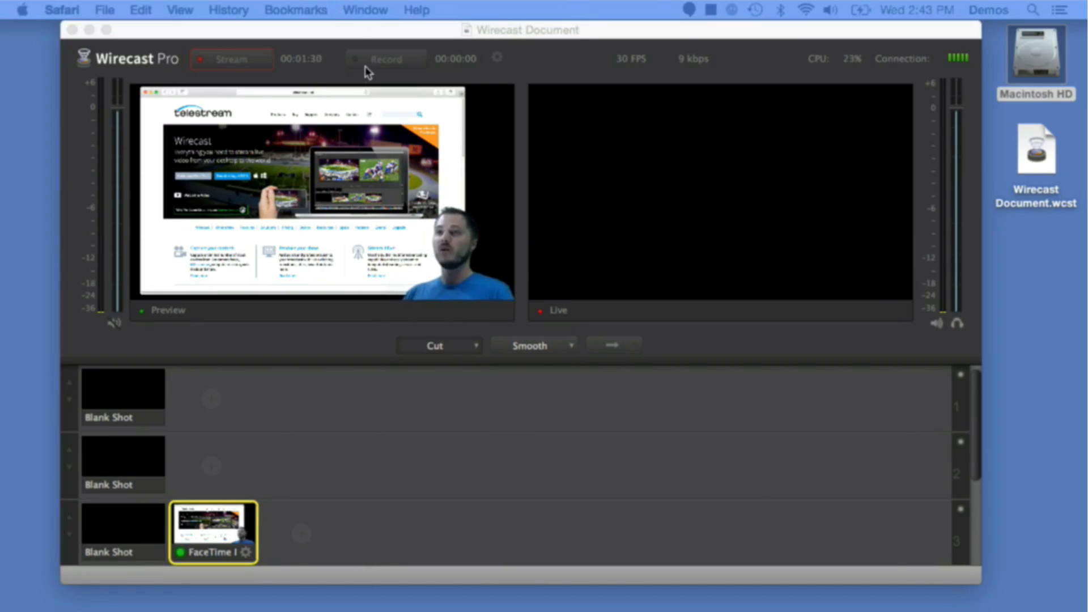
{"action": "left_click", "coordinate": [363, 41]}
{"action": "mouse_move", "coordinate": [207, 477]}
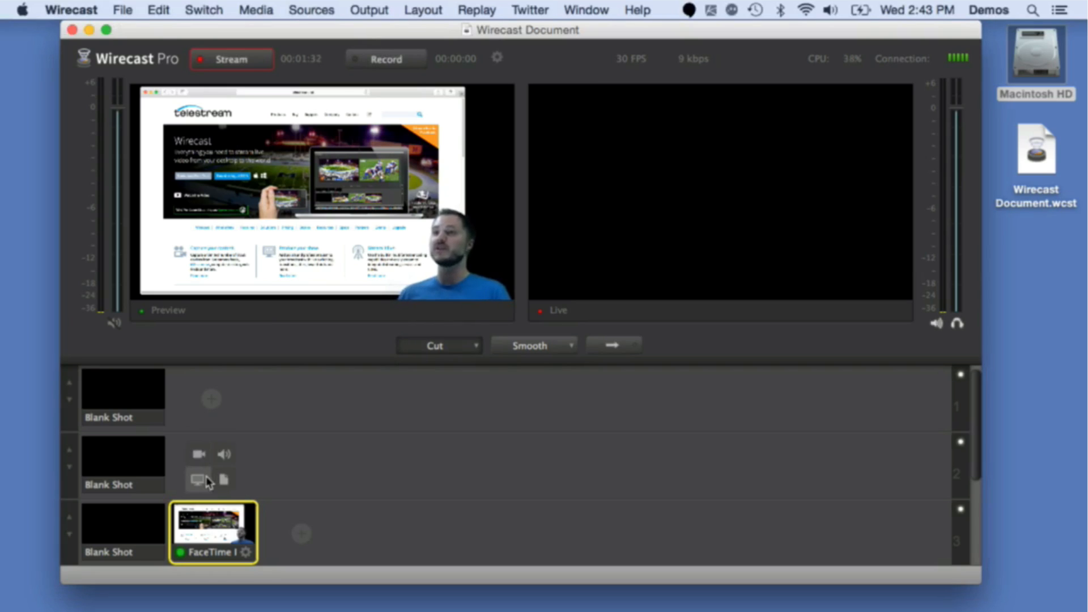
{"action": "mouse_move", "coordinate": [216, 405]}
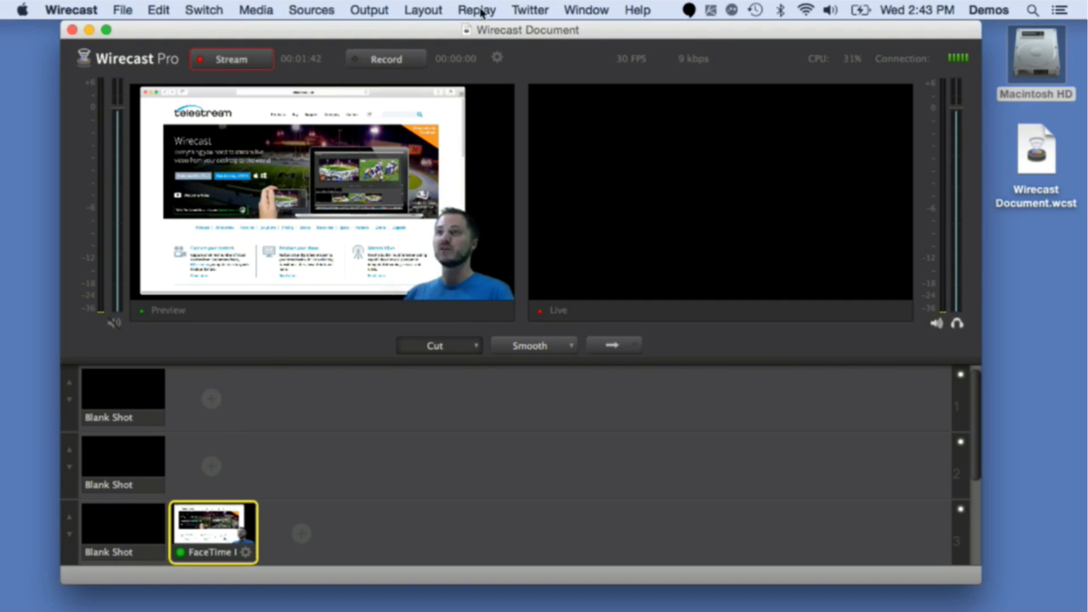
{"action": "left_click", "coordinate": [530, 10]}
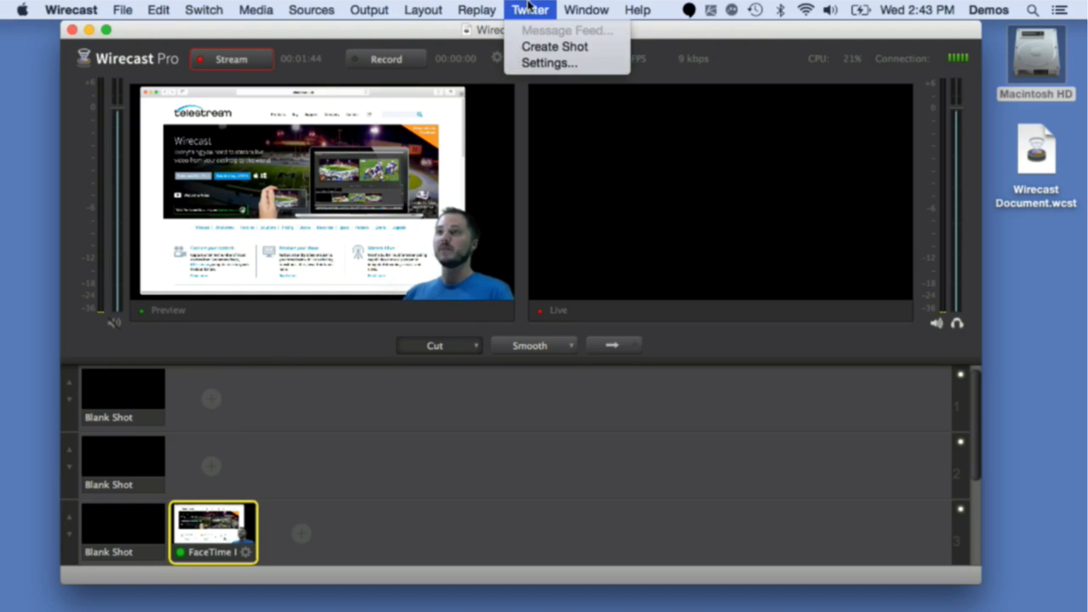
{"action": "left_click", "coordinate": [554, 46]}
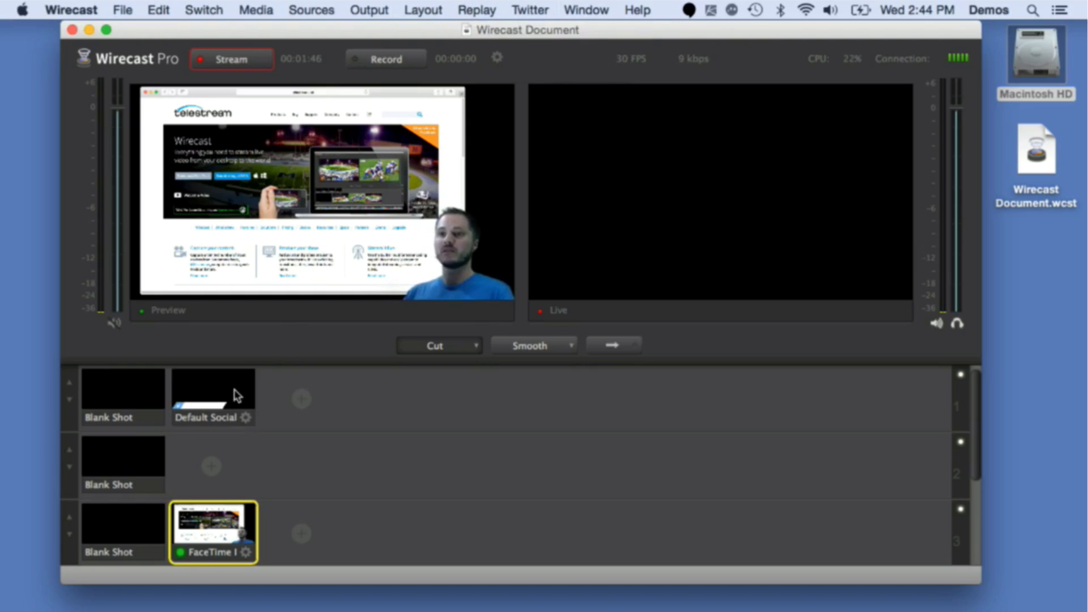
- Open the Default Social Media shot for editing and replace its title graphic with Ocean Title
{"action": "double_click", "coordinate": [206, 388]}
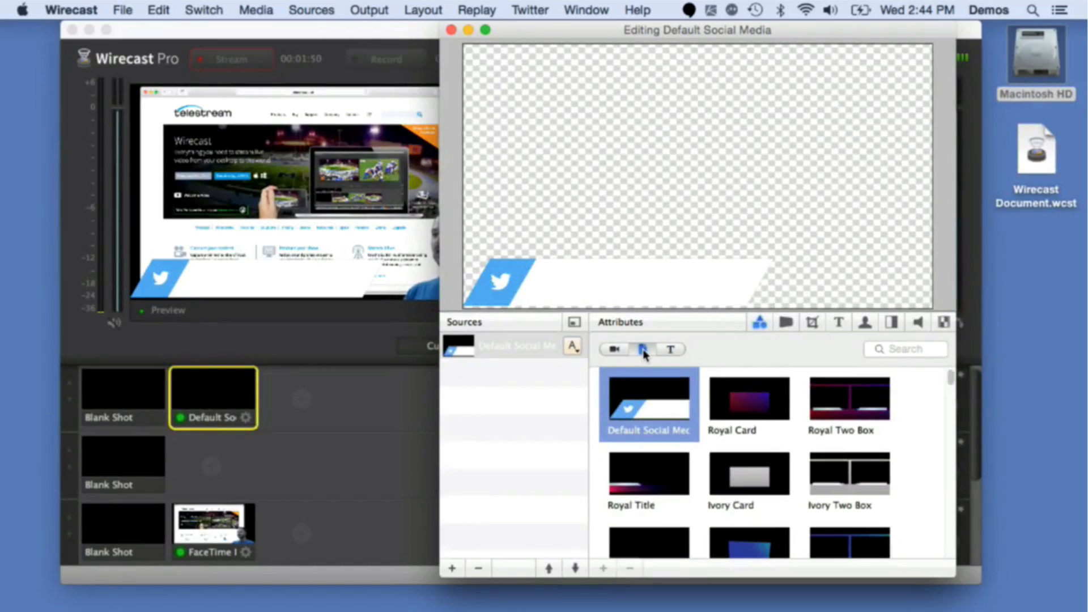
{"action": "left_click", "coordinate": [639, 348]}
{"action": "left_click", "coordinate": [674, 349]}
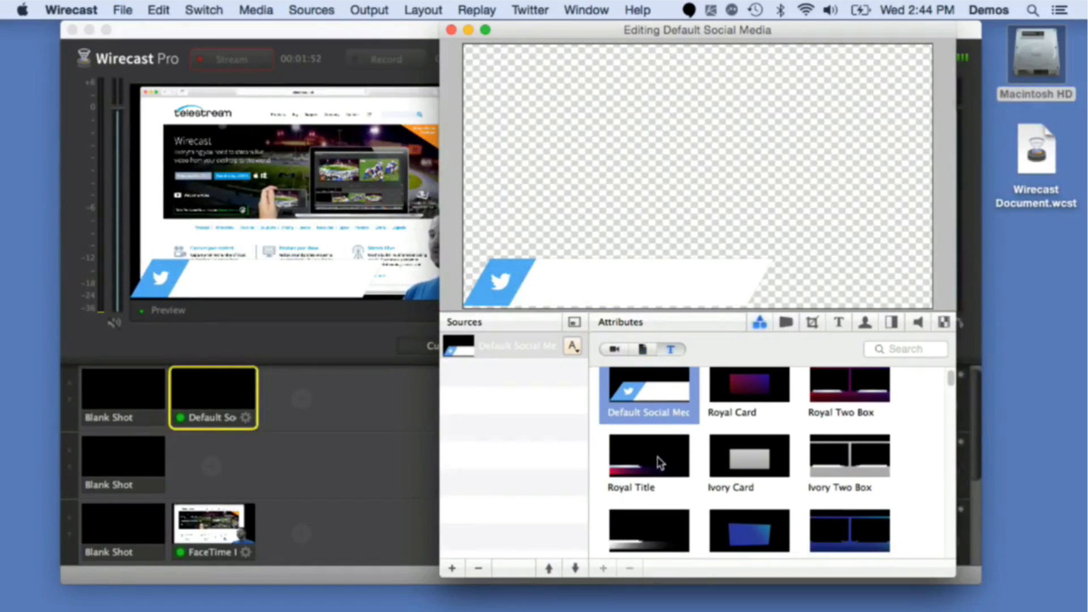
{"action": "left_click", "coordinate": [680, 483]}
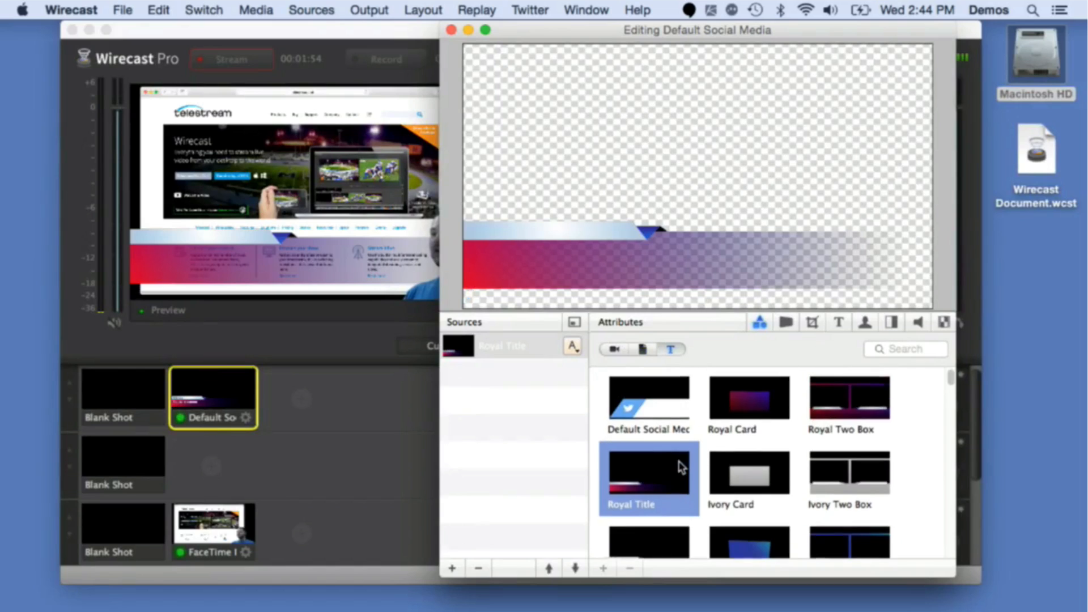
{"action": "scroll", "coordinate": [680, 473], "scroll_direction": "down", "scroll_amount": 3}
{"action": "left_click", "coordinate": [656, 506]}
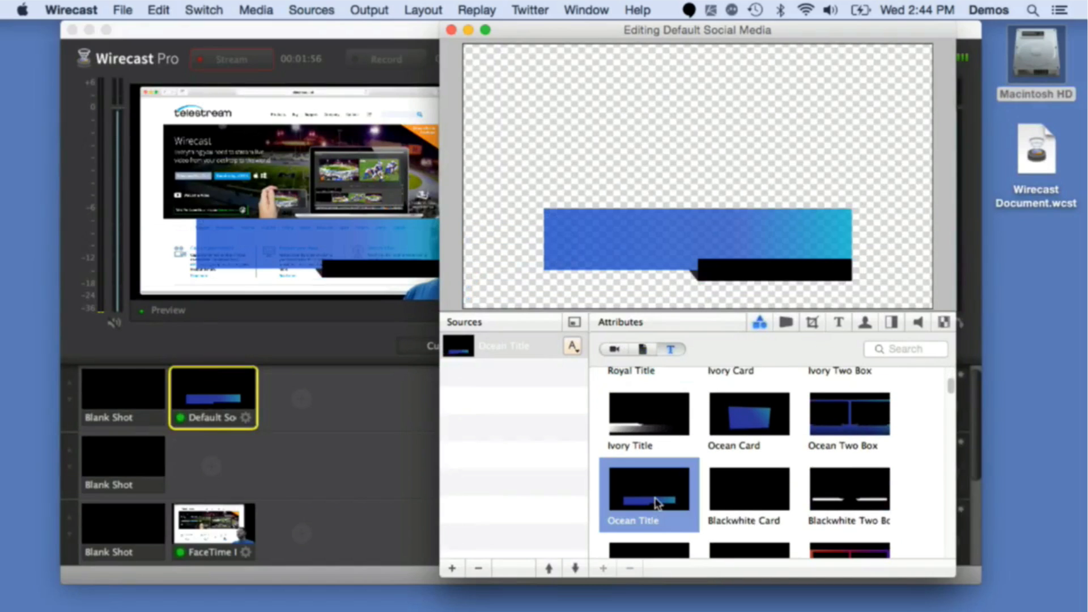
- Move the Ocean Title graphic to the lower-left area of the shot, clear of the presenter
{"action": "left_click_drag", "start_coordinate": [746, 253], "coordinate": [695, 260]}
{"action": "left_click_drag", "start_coordinate": [591, 24], "coordinate": [689, 30]}
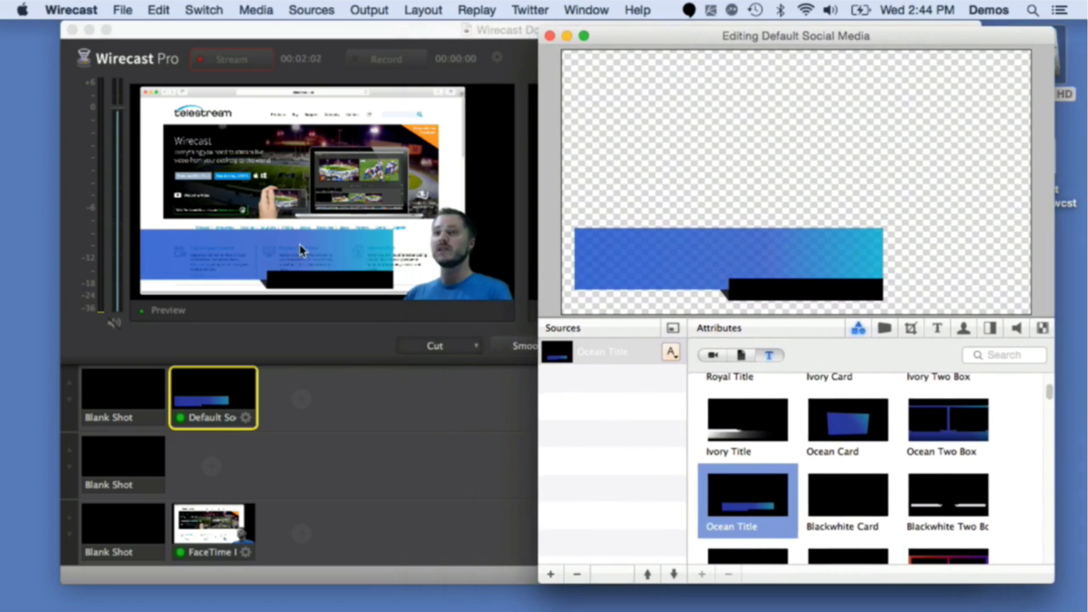
{"action": "mouse_move", "coordinate": [748, 272]}
{"action": "left_mouse_down"}
{"action": "mouse_move", "coordinate": [814, 270]}
{"action": "mouse_move", "coordinate": [778, 298]}
{"action": "mouse_move", "coordinate": [716, 284]}
{"action": "mouse_move", "coordinate": [760, 274]}
{"action": "left_mouse_up"}
- Replace the title's Line 1 text with "Facebook Live Streaming with Wirecast 6.0.7"
{"action": "left_click", "coordinate": [937, 328]}
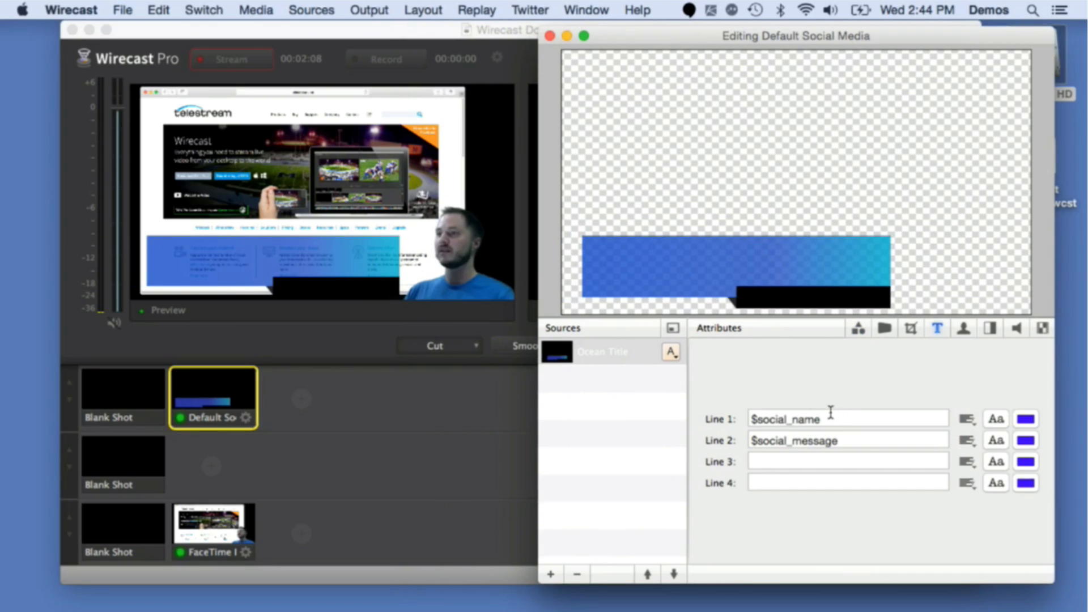
{"action": "left_click_drag", "start_coordinate": [841, 418], "coordinate": [715, 403]}
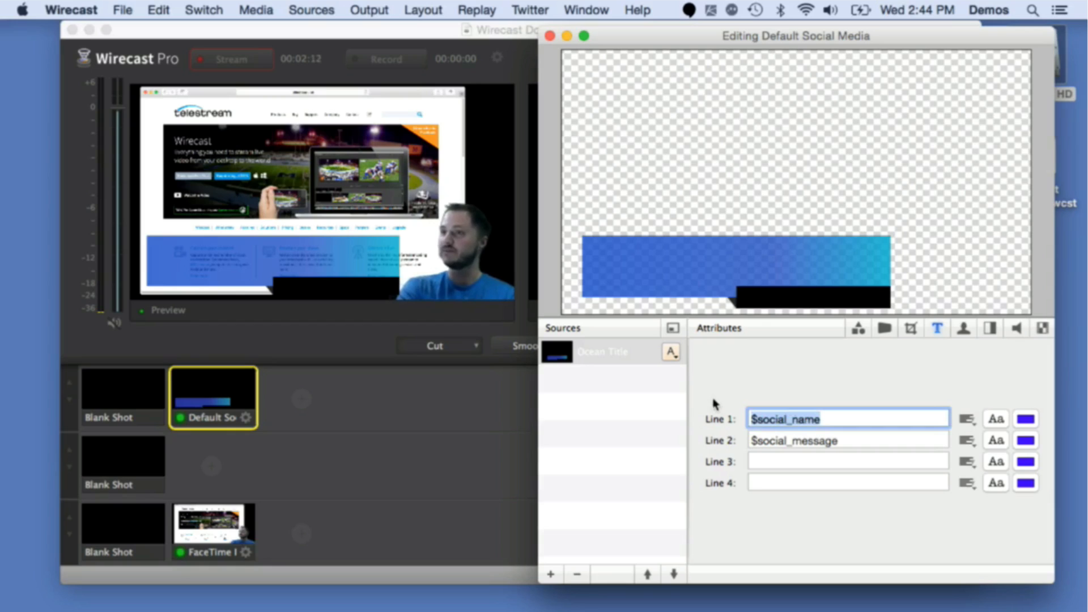
{"action": "type", "text": "Facebook"}
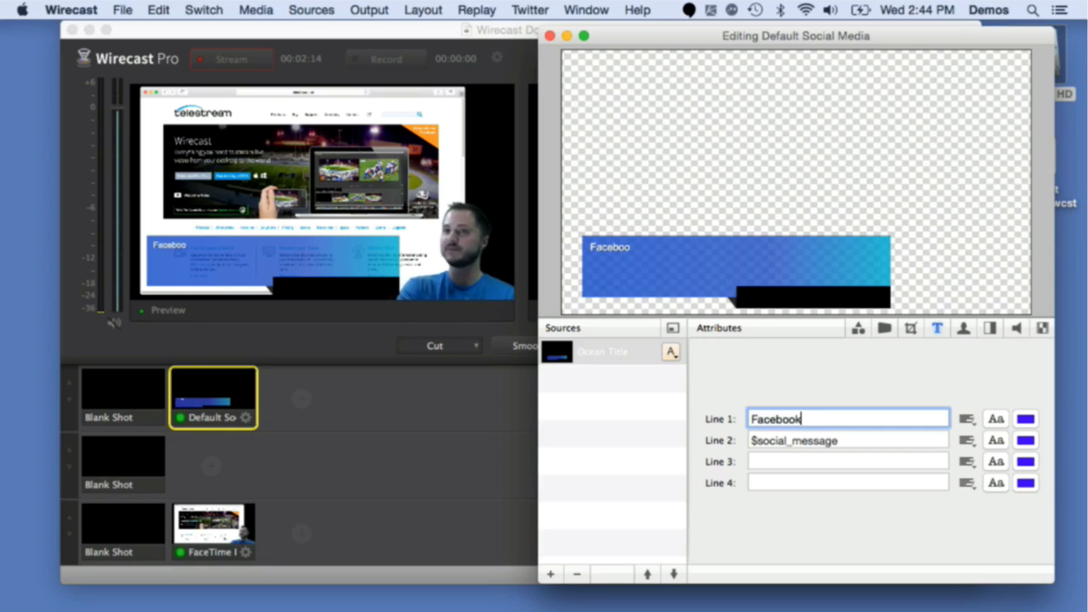
{"action": "type", "text": " Liv"}
{"action": "key", "text": "BackSpace"}
{"action": "key", "text": "BackSpace"}
{"action": "type", "text": "iv"}
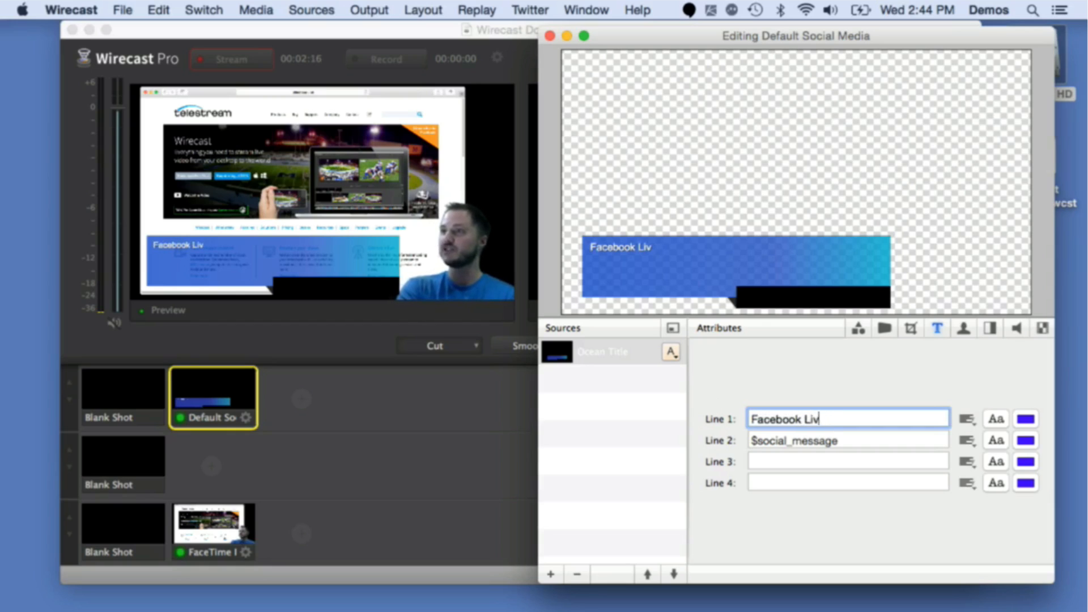
{"action": "type", "text": "e Streaming"}
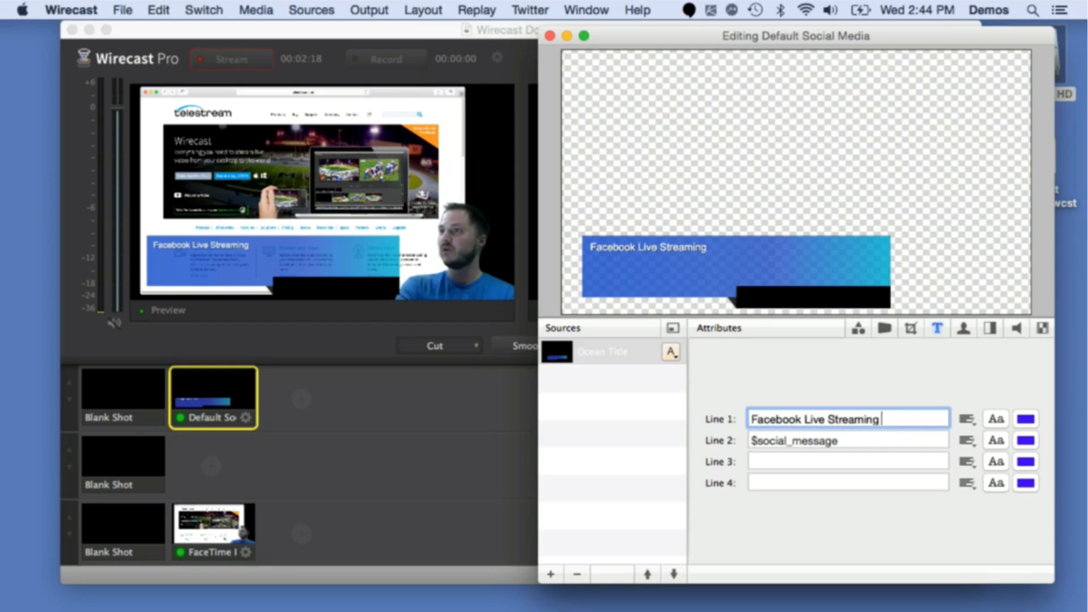
{"action": "type", "text": " with Wirecast"}
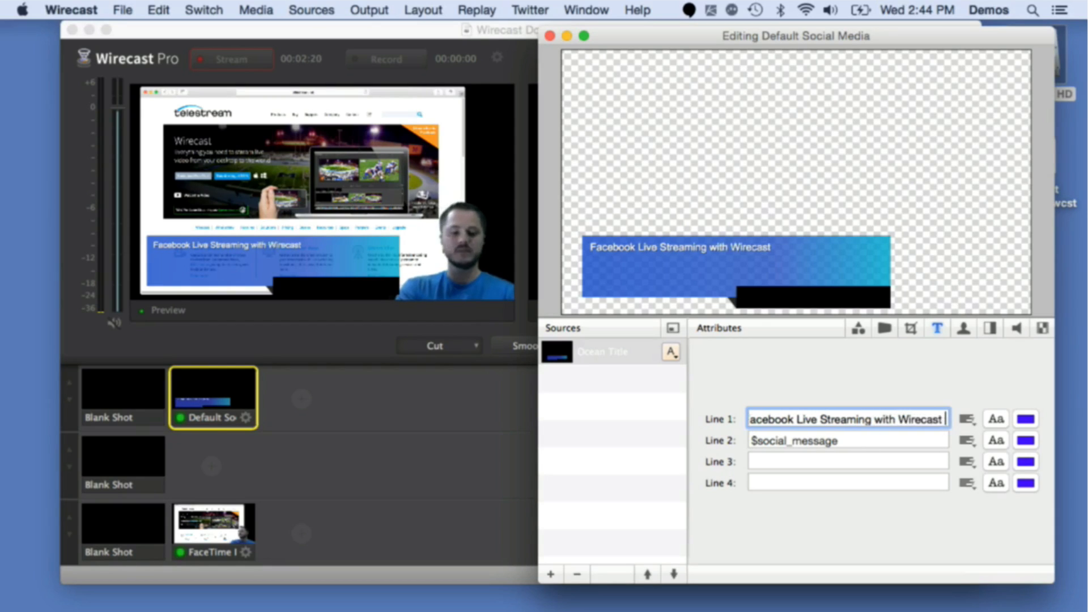
{"action": "type", "text": " 6.0."}
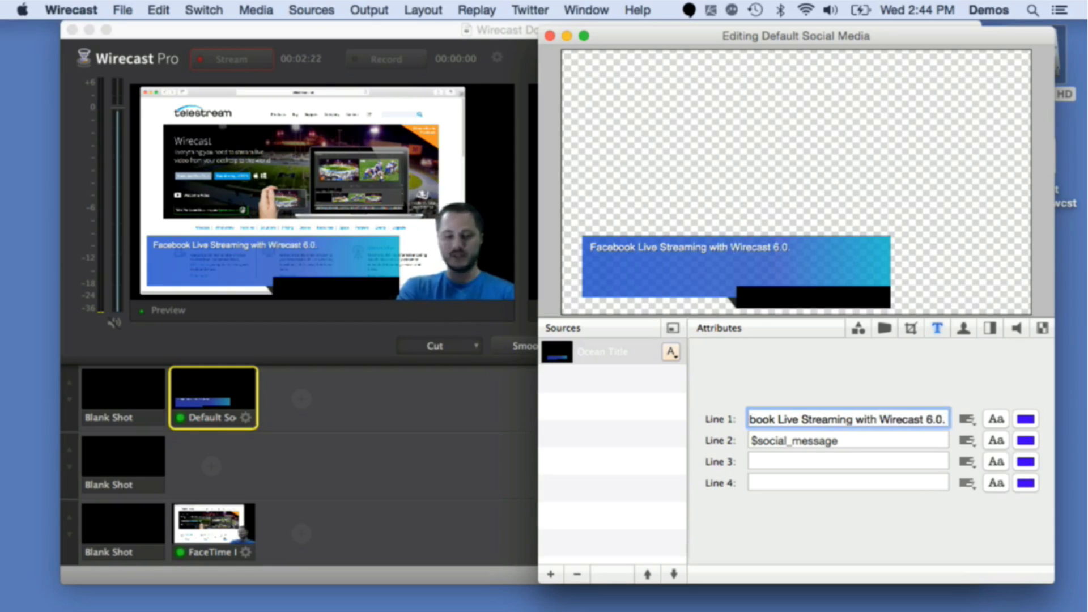
{"action": "type", "text": "7"}
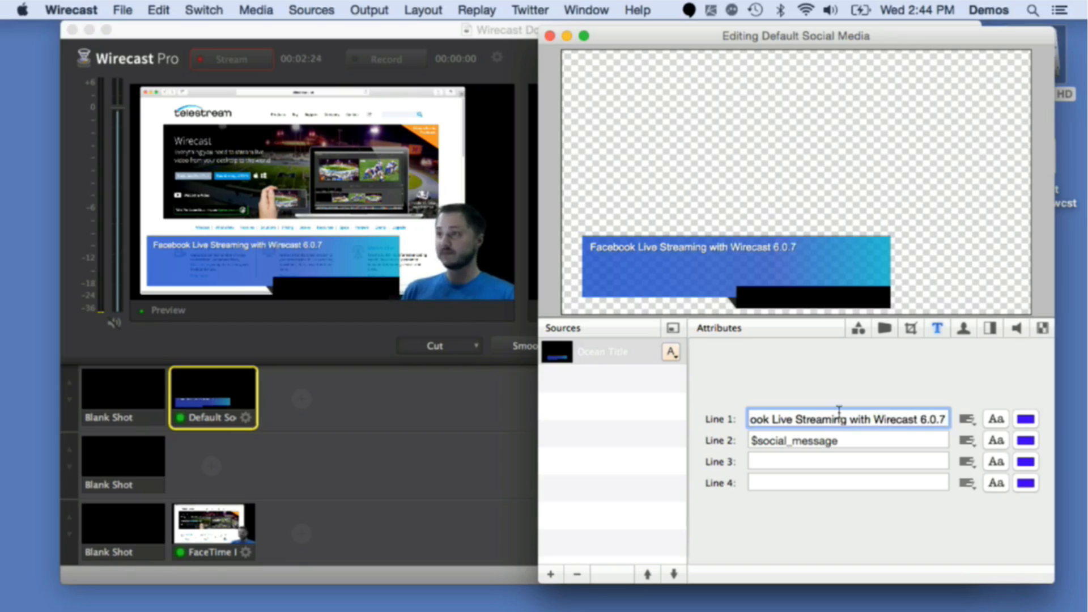
- Replace Line 2 of the title with the presenter's full name and set Line 3 to "Product Evangelist"
{"action": "key", "text": "Tab"}
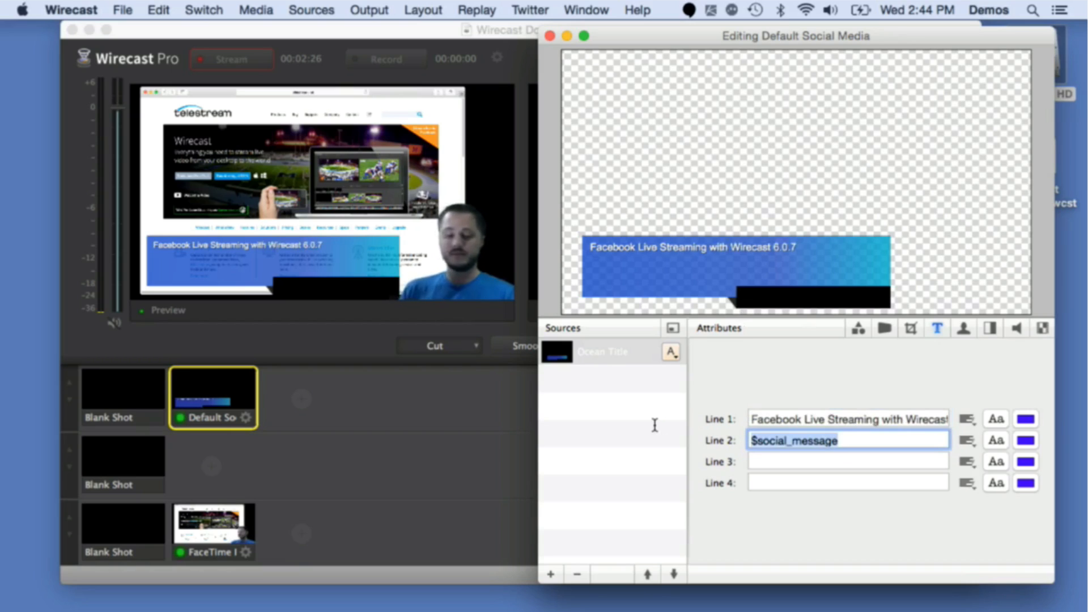
{"action": "type", "text": "ANdrew"}
{"action": "key", "text": "BackSpace"}
{"action": "key", "text": "BackSpace"}
{"action": "key", "text": "BackSpace"}
{"action": "key", "text": "BackSpace"}
{"action": "key", "text": "BackSpace"}
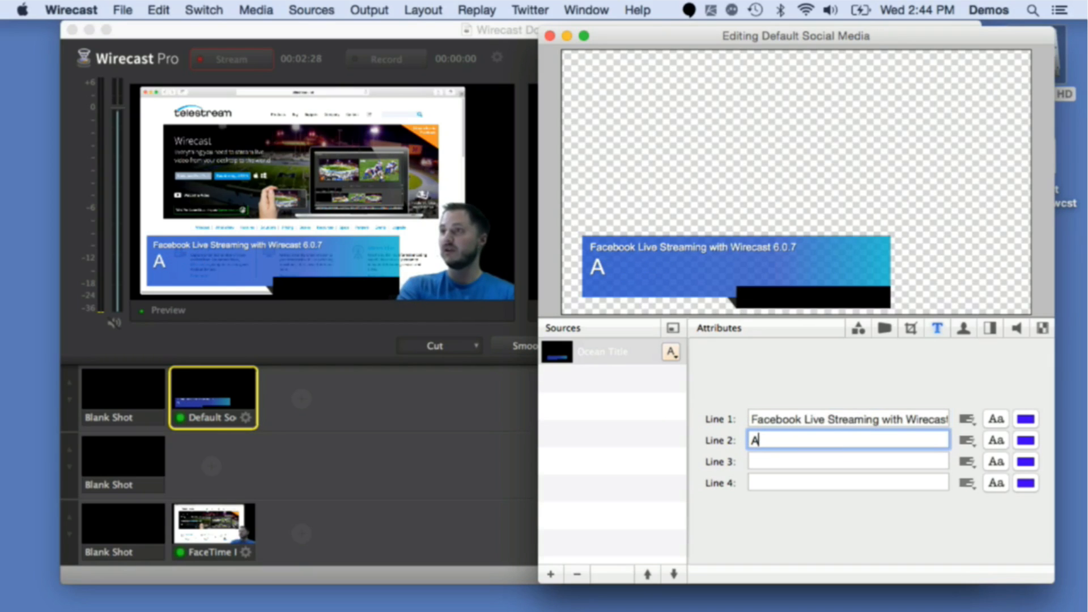
{"action": "type", "text": "m"}
{"action": "key", "text": "BackSpace"}
{"action": "type", "text": "nd"}
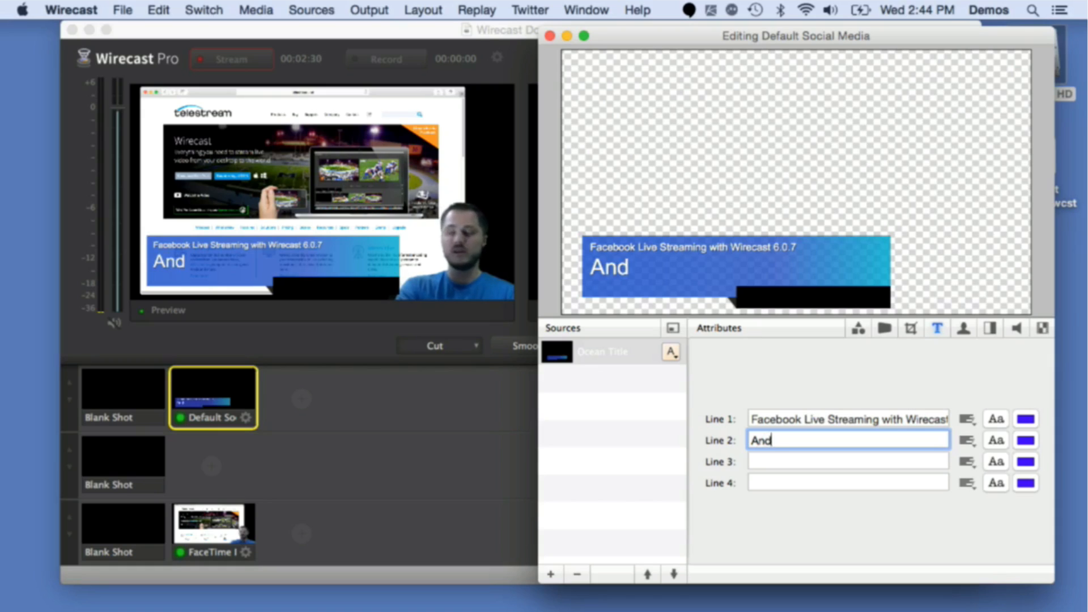
{"action": "type", "text": "rew Haley"}
{"action": "key", "text": "Tab"}
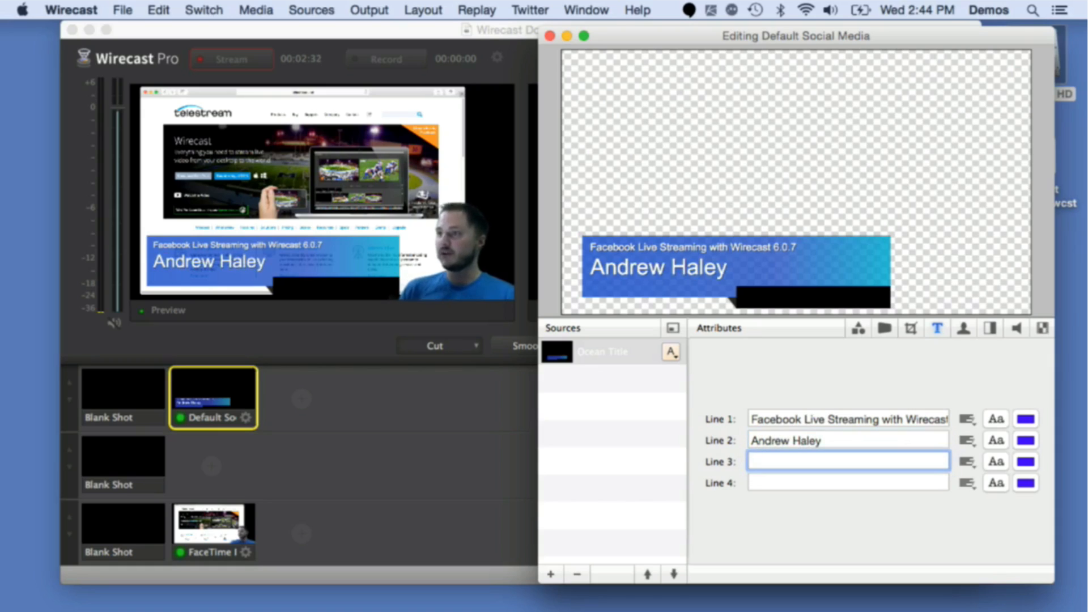
{"action": "type", "text": "Pro"}
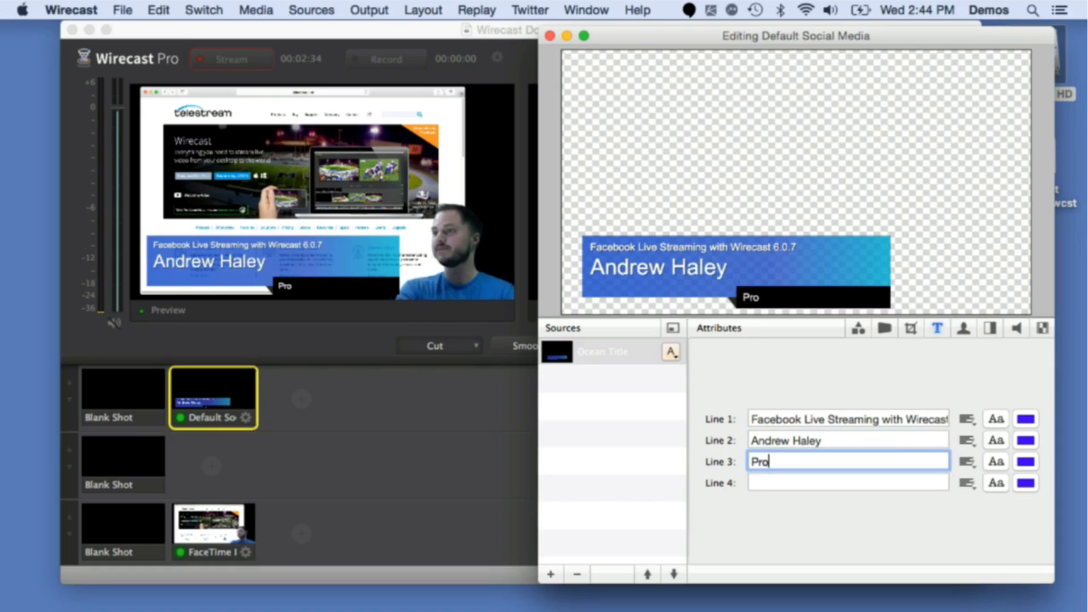
{"action": "type", "text": "duct Evangelist"}
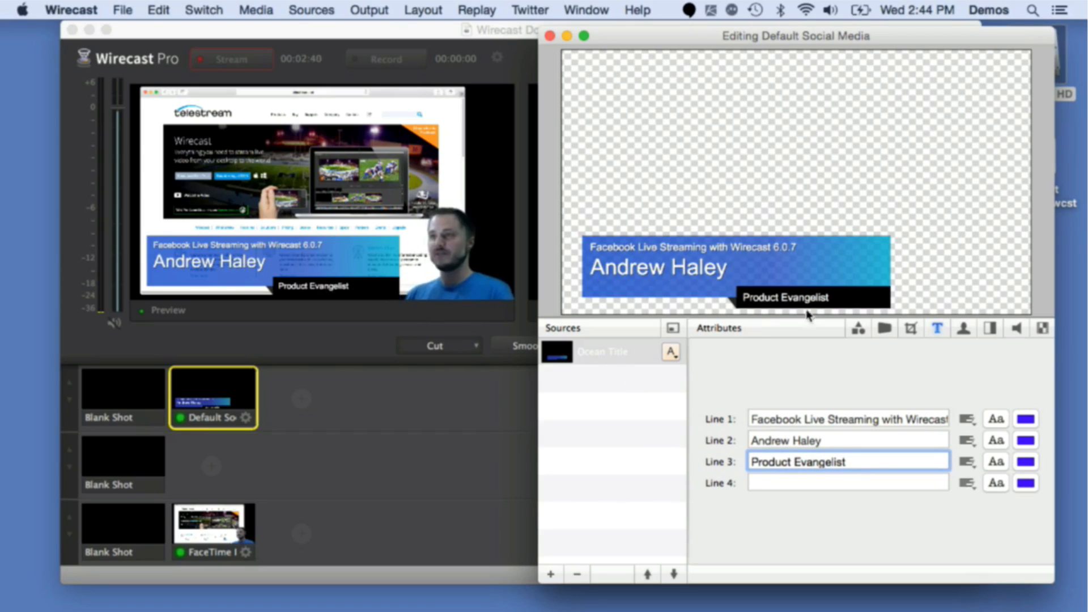
- Scale the title graphic down slightly from its lower-right corner and close the shot editor
{"action": "left_click_drag", "start_coordinate": [613, 42], "coordinate": [611, 37]}
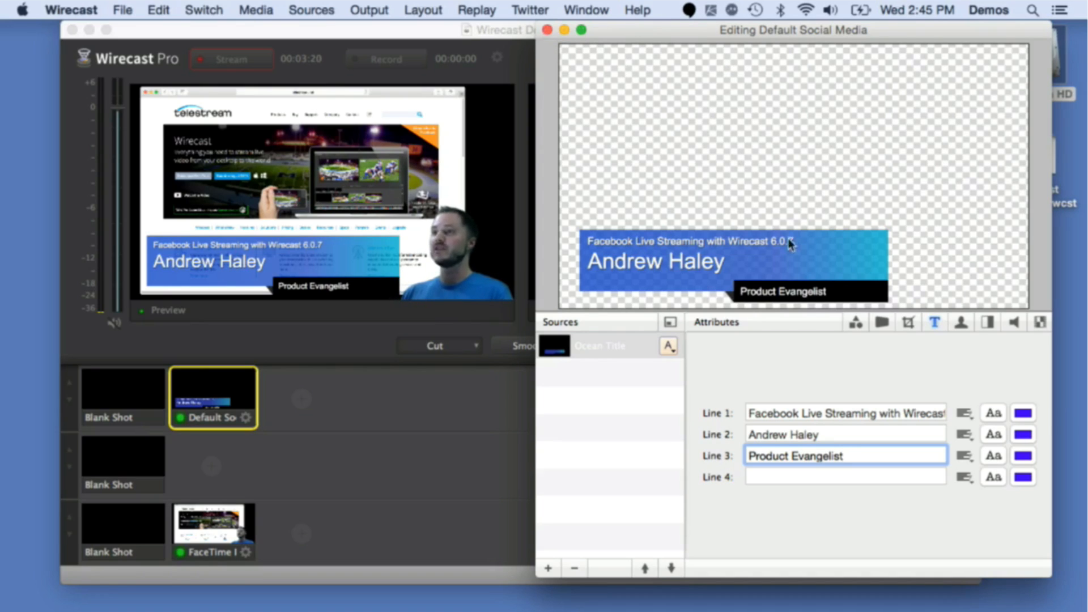
{"action": "left_click_drag", "start_coordinate": [873, 294], "coordinate": [820, 264]}
{"action": "left_click", "coordinate": [547, 30]}
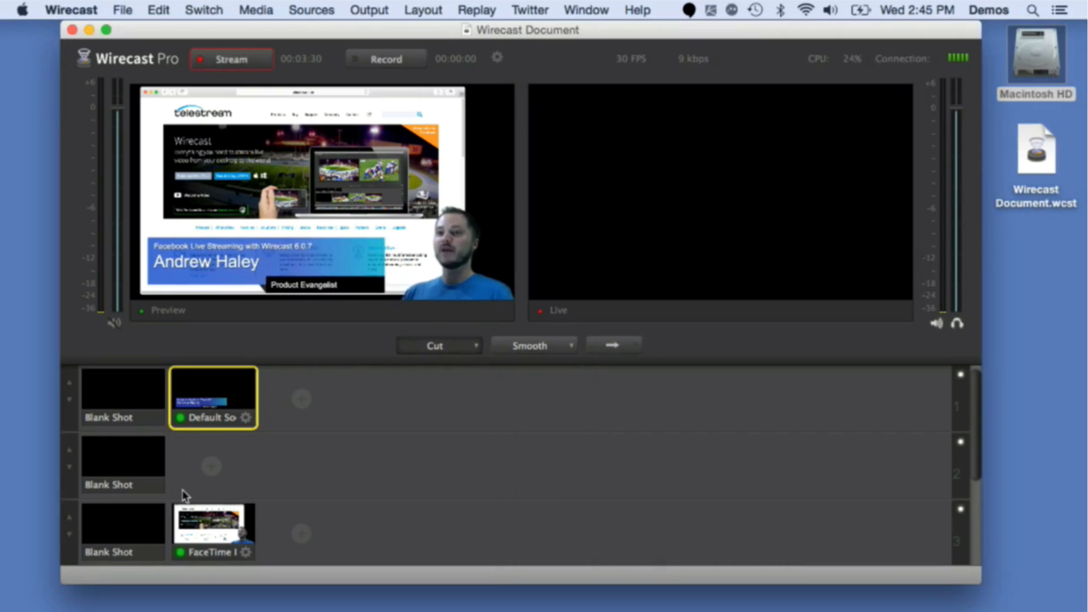
- Send the previewed title shot live and view the broadcast in the Safari Facebook feed, placed beside the Wirecast window
{"action": "left_click", "coordinate": [612, 345]}
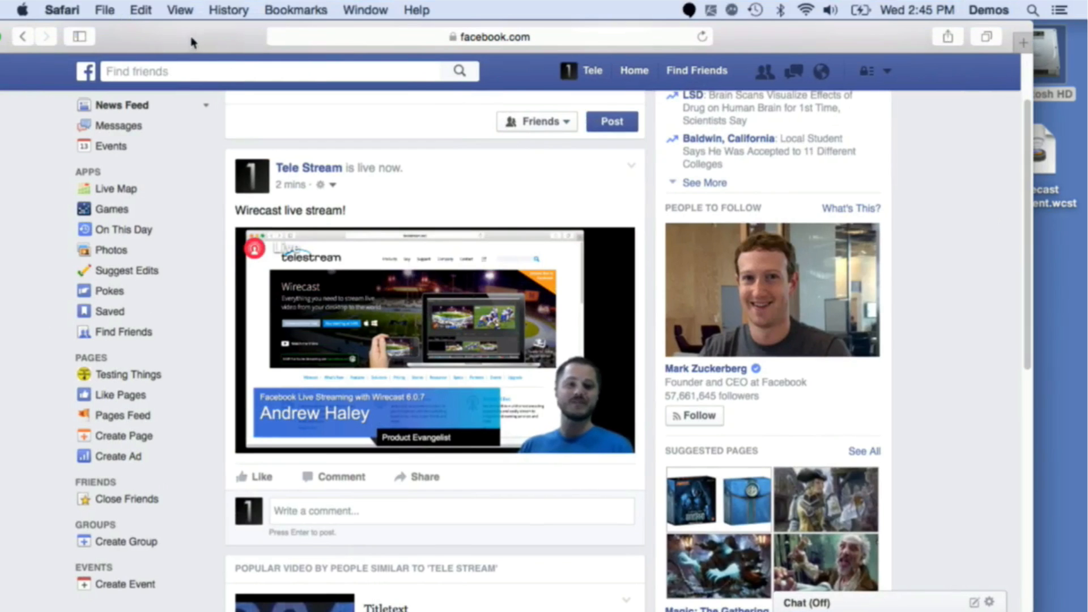
{"action": "left_click_drag", "start_coordinate": [194, 39], "coordinate": [221, 398]}
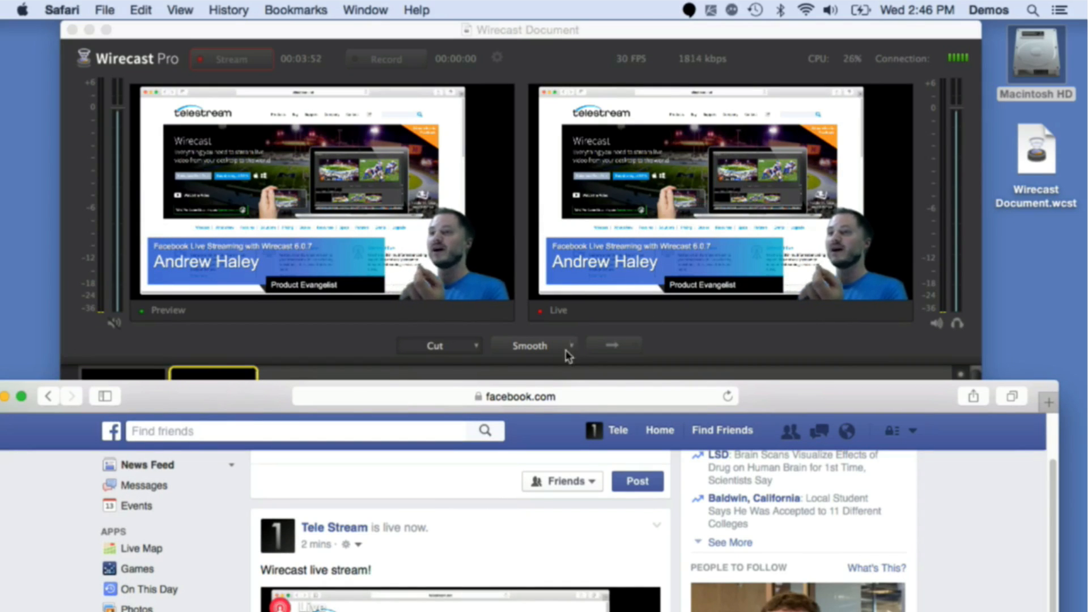
{"action": "left_click_drag", "start_coordinate": [246, 396], "coordinate": [267, 117]}
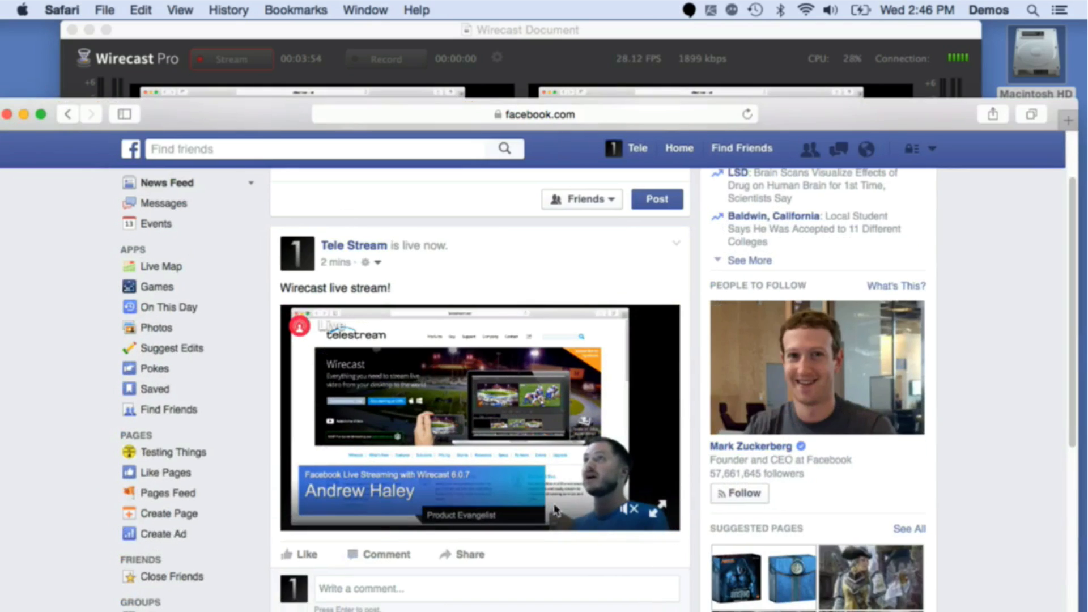
{"action": "left_click_drag", "start_coordinate": [785, 122], "coordinate": [807, 42]}
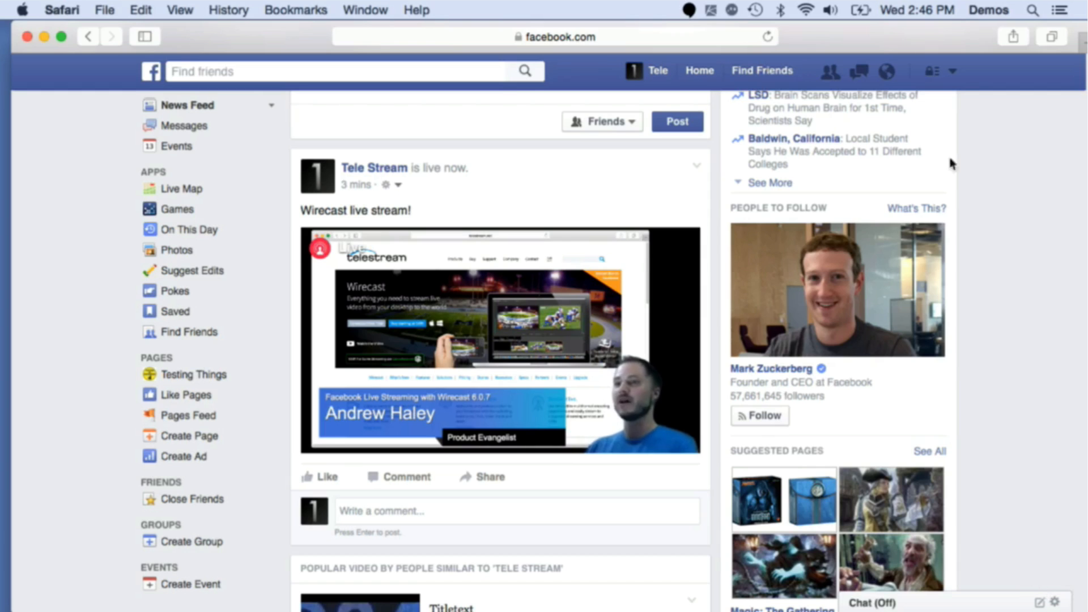
{"action": "left_click_drag", "start_coordinate": [882, 35], "coordinate": [855, 48]}
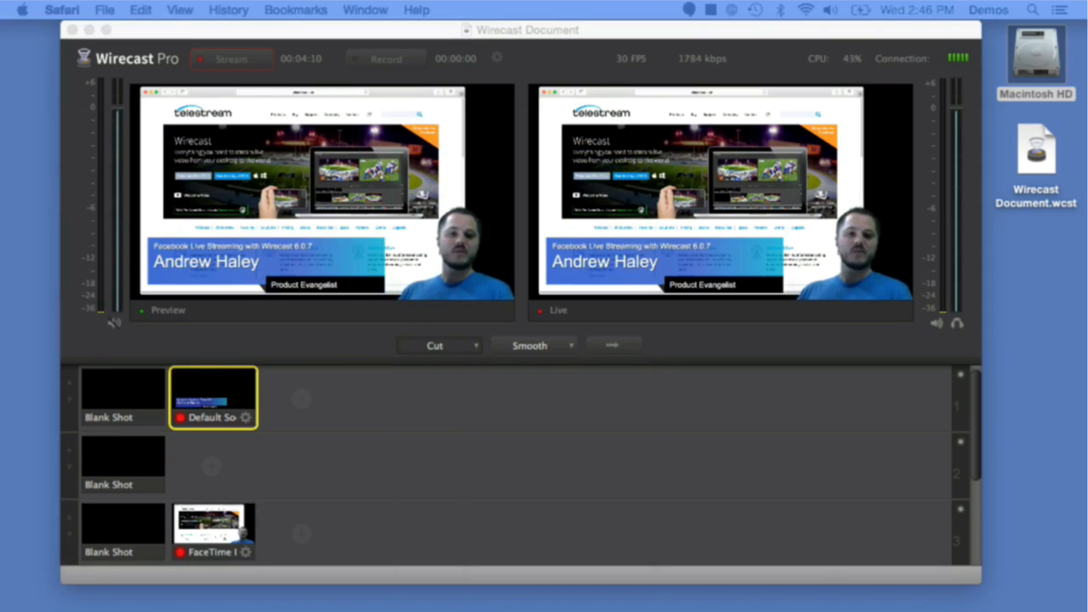
{"action": "left_click_drag", "start_coordinate": [2, 11], "coordinate": [1017, 40]}
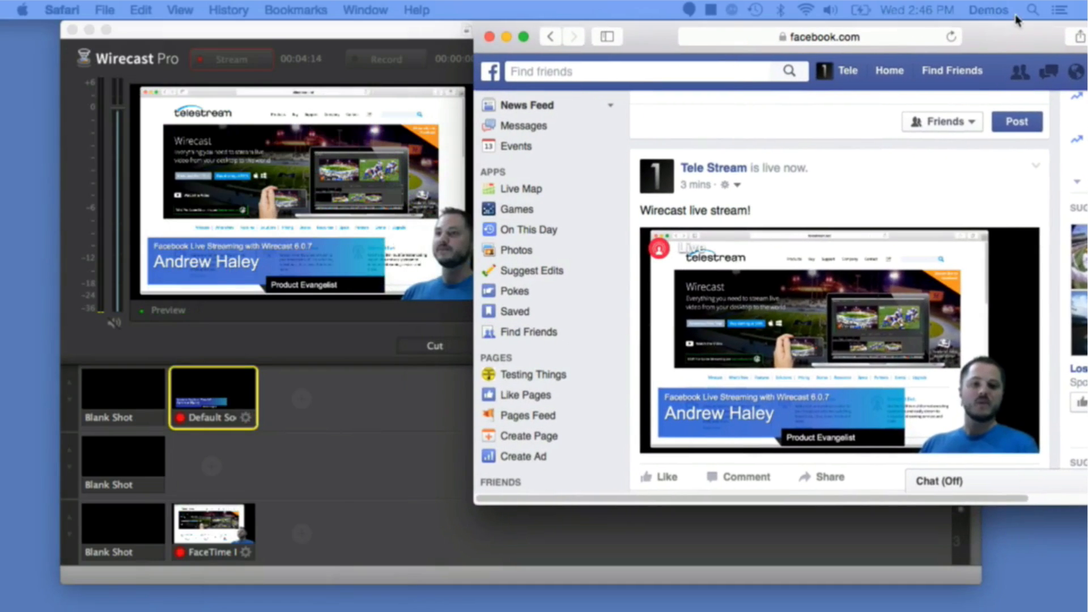
- In Wirecast, take the title off air with a Smooth transition to the first layer's Blank Shot, and check the Facebook post
{"action": "left_click", "coordinate": [294, 32]}
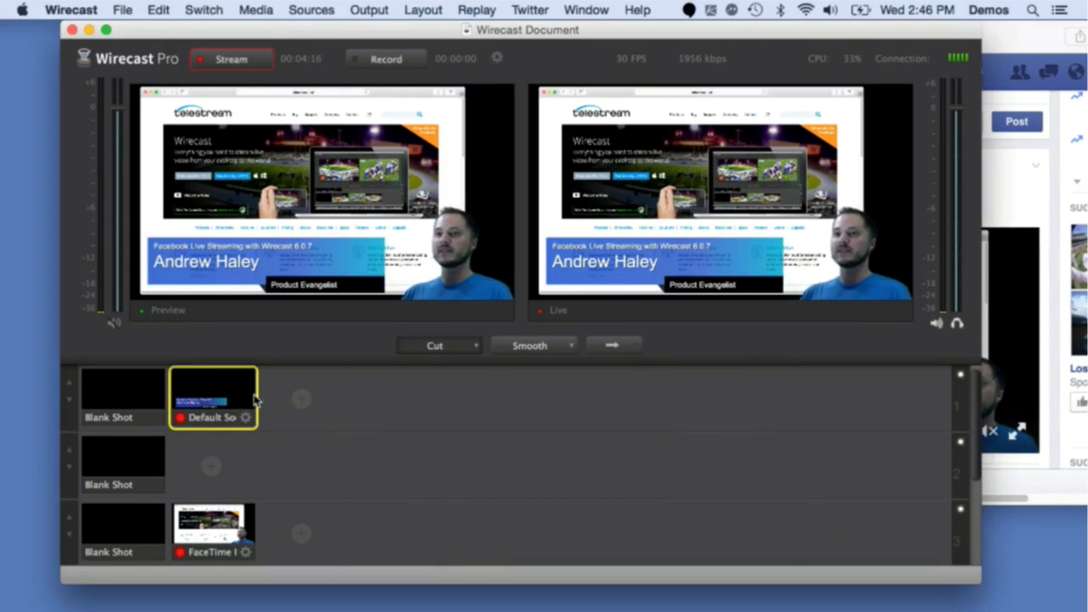
{"action": "left_click", "coordinate": [116, 401]}
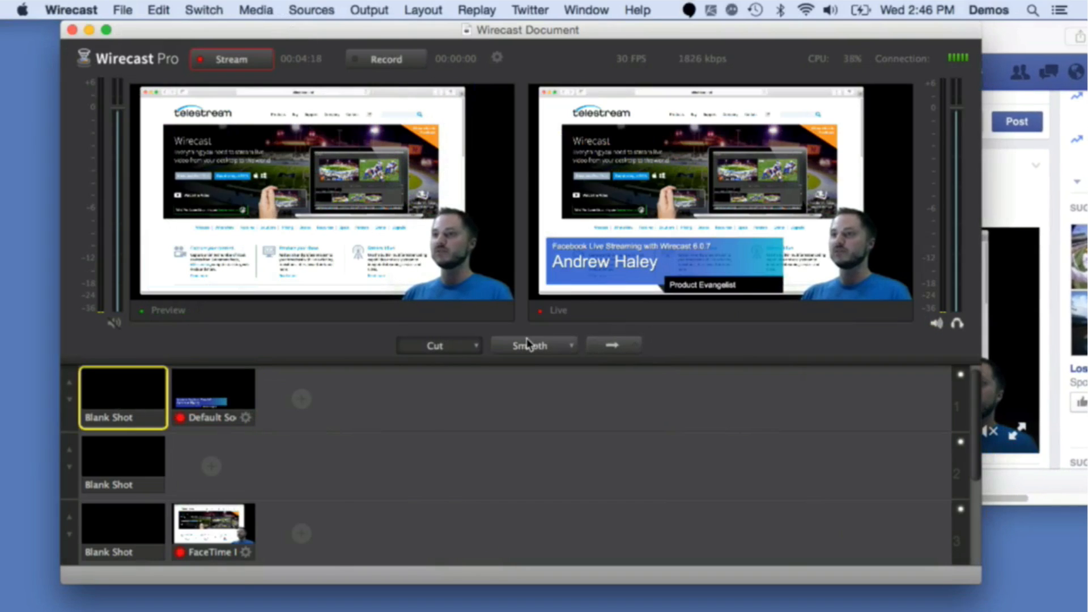
{"action": "left_click", "coordinate": [616, 347]}
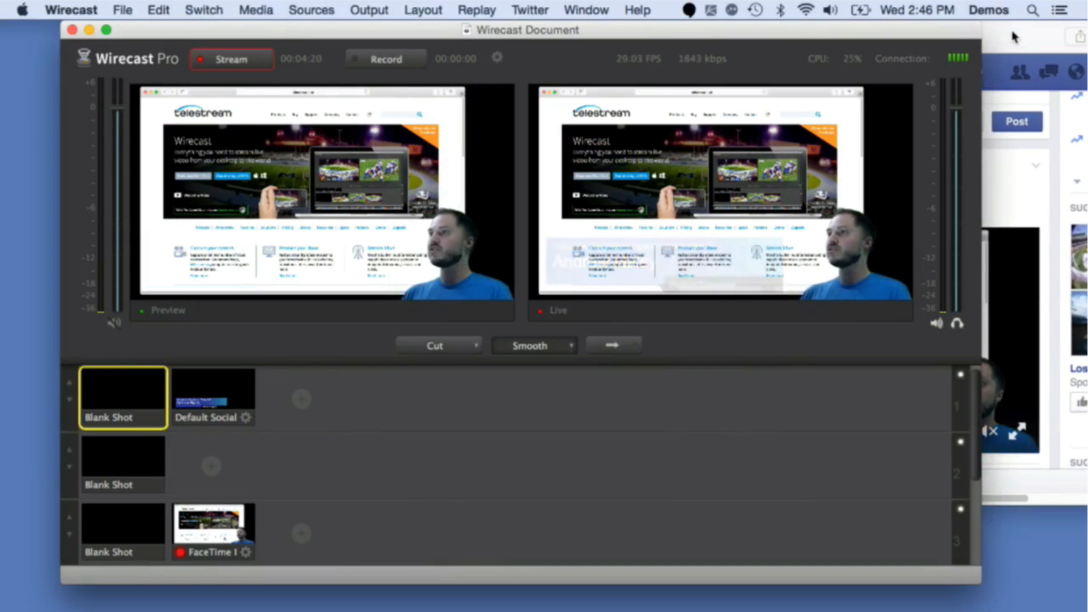
{"action": "left_click", "coordinate": [1015, 37]}
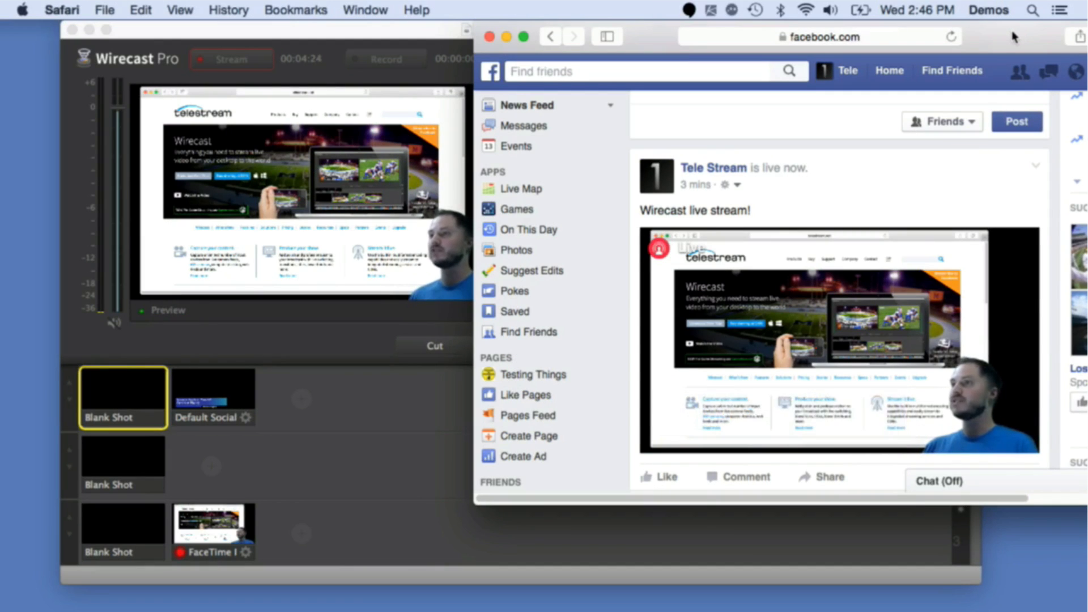
- Bring the title shot back on air with the Smooth transition, check it in the Facebook post and return to Wirecast
{"action": "left_click", "coordinate": [337, 42]}
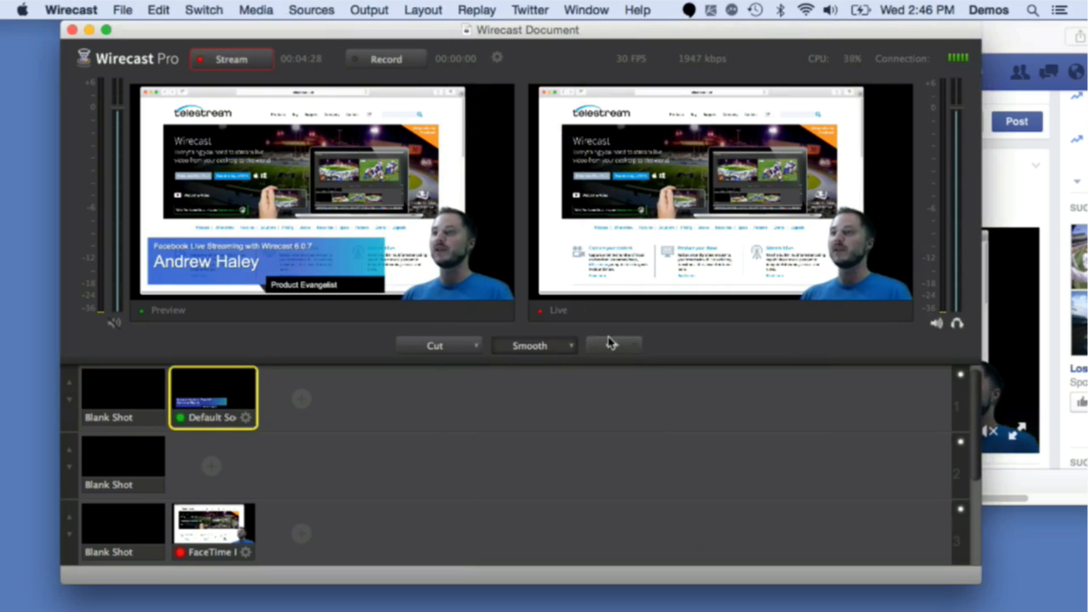
{"action": "left_click", "coordinate": [612, 346]}
{"action": "left_click", "coordinate": [1028, 35]}
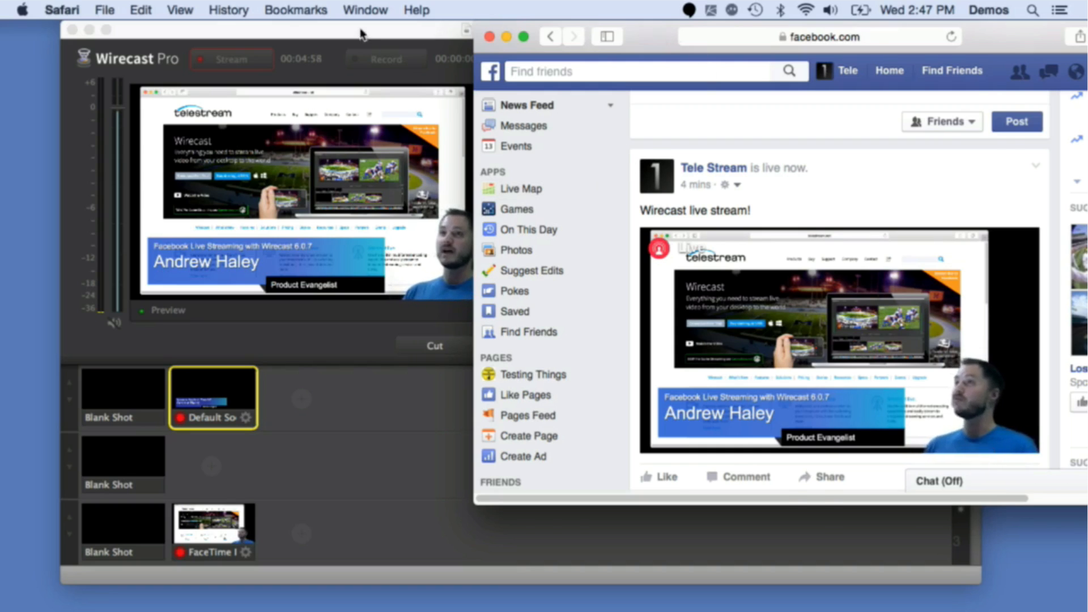
{"action": "left_click", "coordinate": [425, 51]}
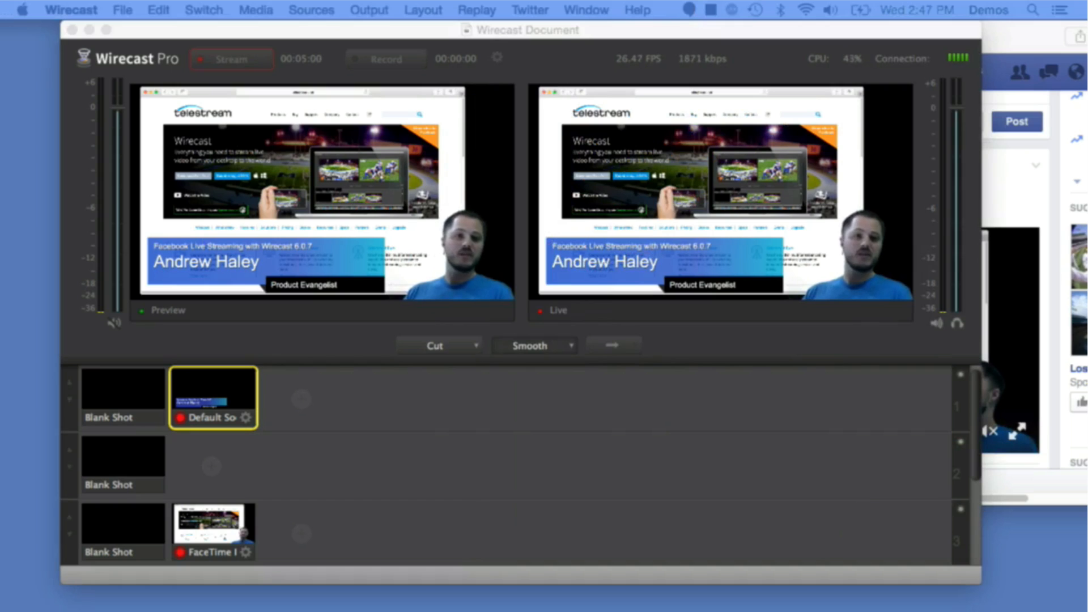